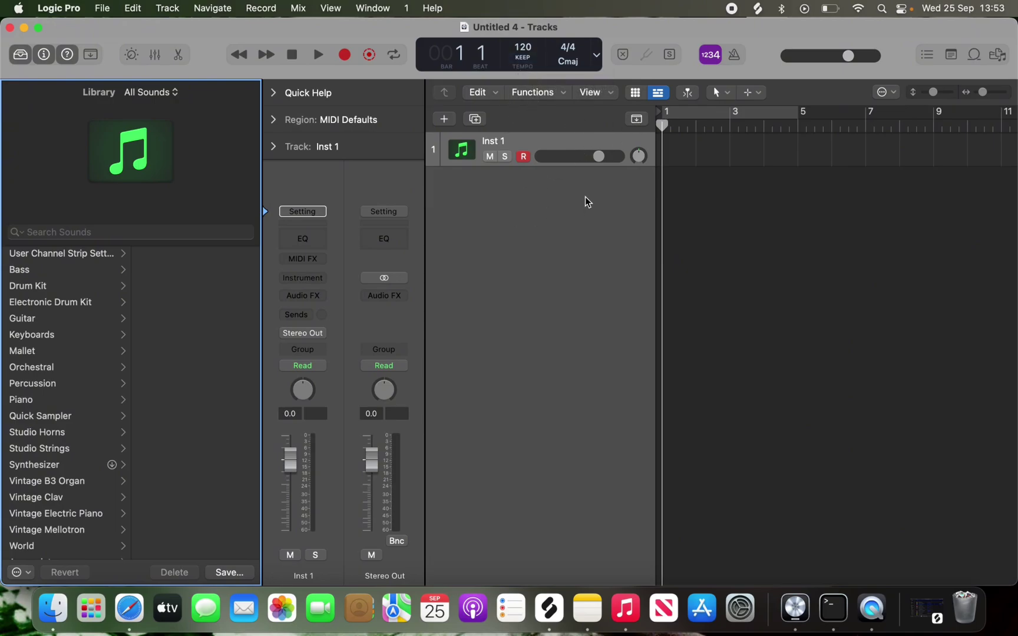
- Raise the project tempo to 206 and start playback with the metronome on
{"action": "left_click_drag", "start_coordinate": [524, 51], "coordinate": [533, 5]}
{"action": "key", "text": "space"}
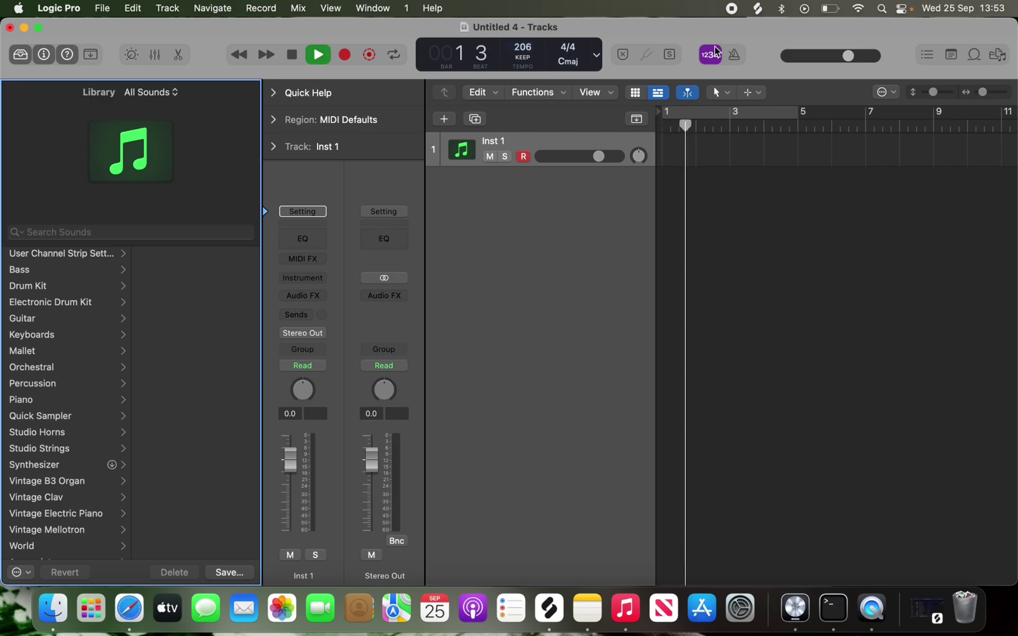
{"action": "left_click", "coordinate": [733, 54]}
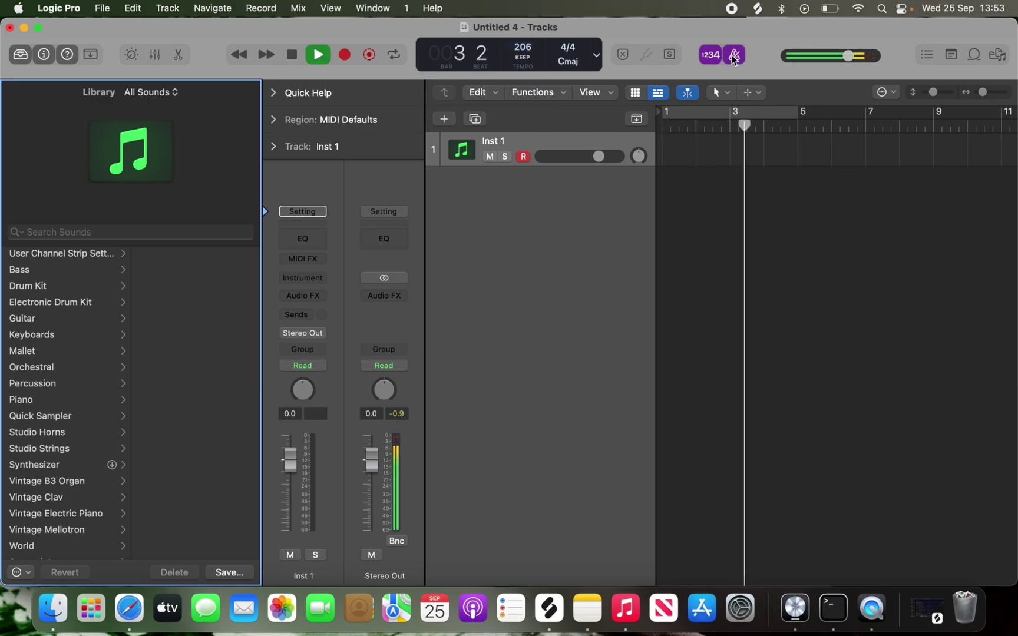
- Lower the project tempo and settle it at 90, turn the metronome off and stop playback
{"action": "left_click_drag", "start_coordinate": [521, 68], "coordinate": [506, 261]}
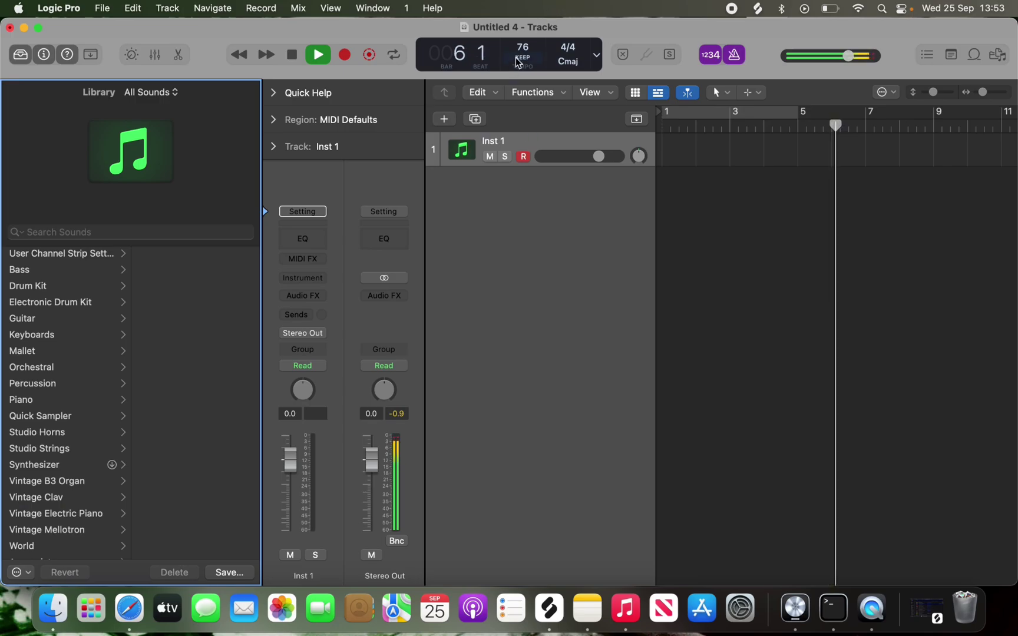
{"action": "left_click_drag", "start_coordinate": [523, 48], "coordinate": [529, 91]}
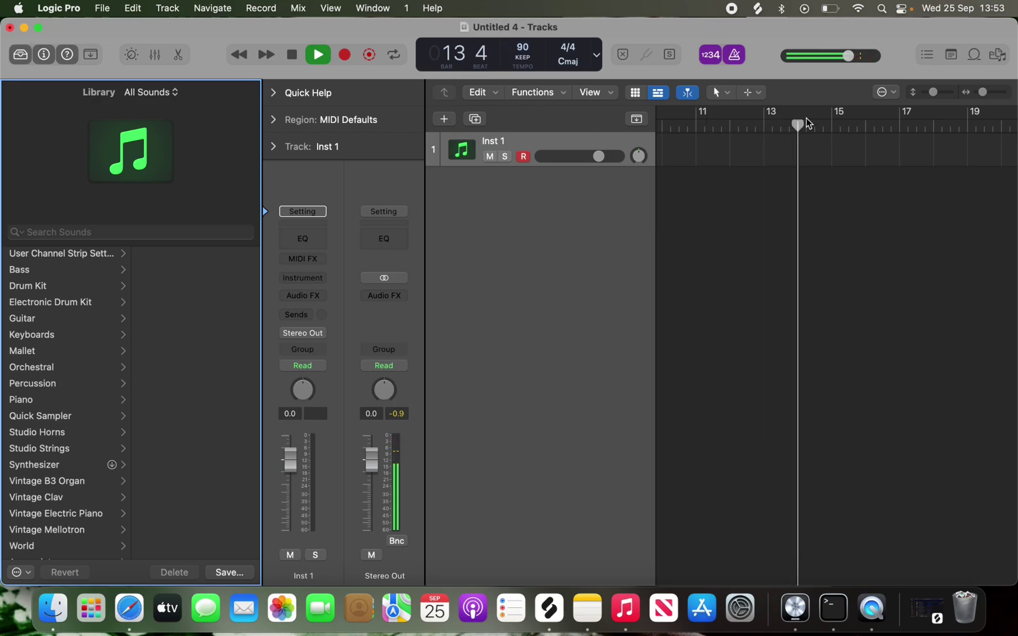
{"action": "left_click", "coordinate": [734, 55]}
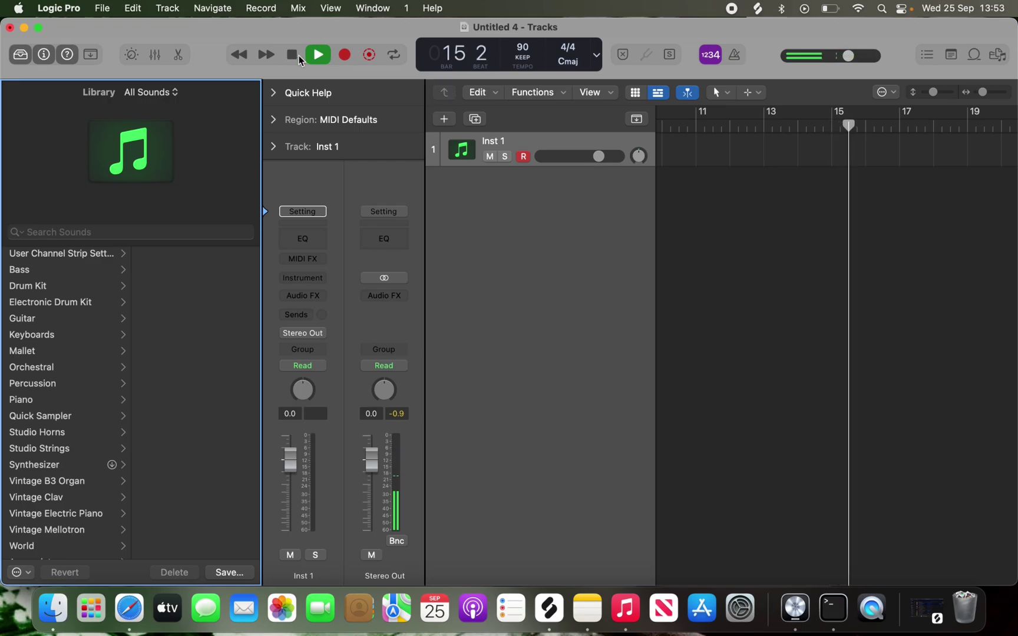
{"action": "key", "text": "space"}
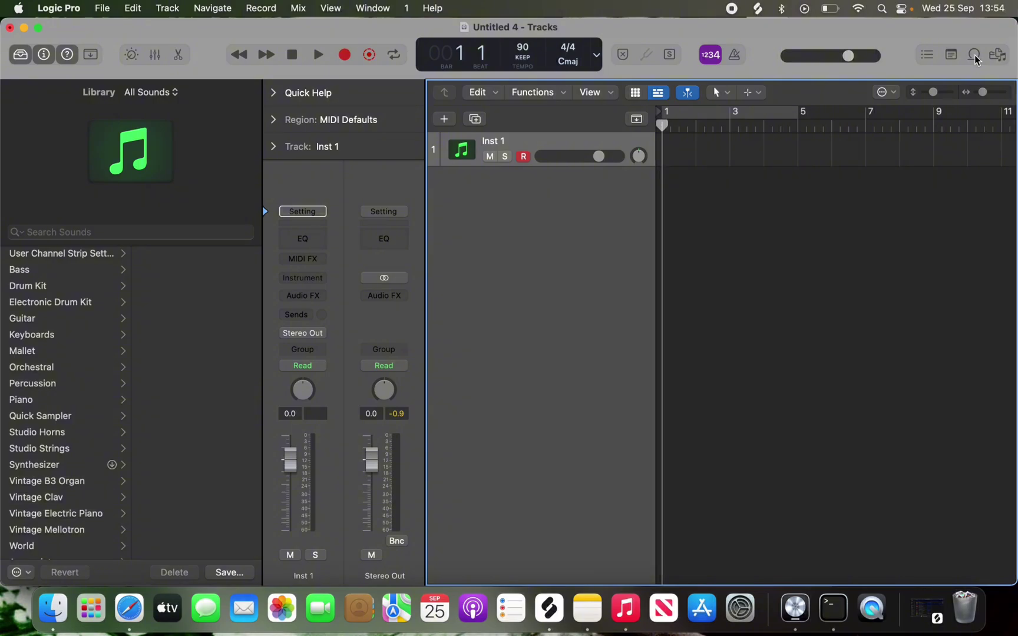
- Open the loop browser and show its instrument categories
{"action": "left_click", "coordinate": [975, 57]}
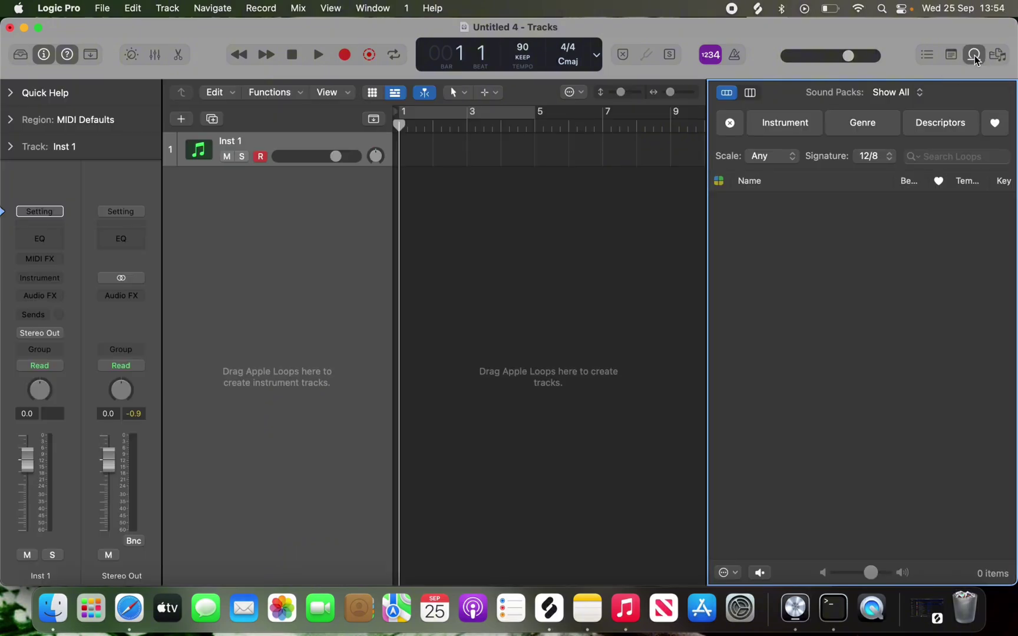
{"action": "left_click", "coordinate": [790, 130]}
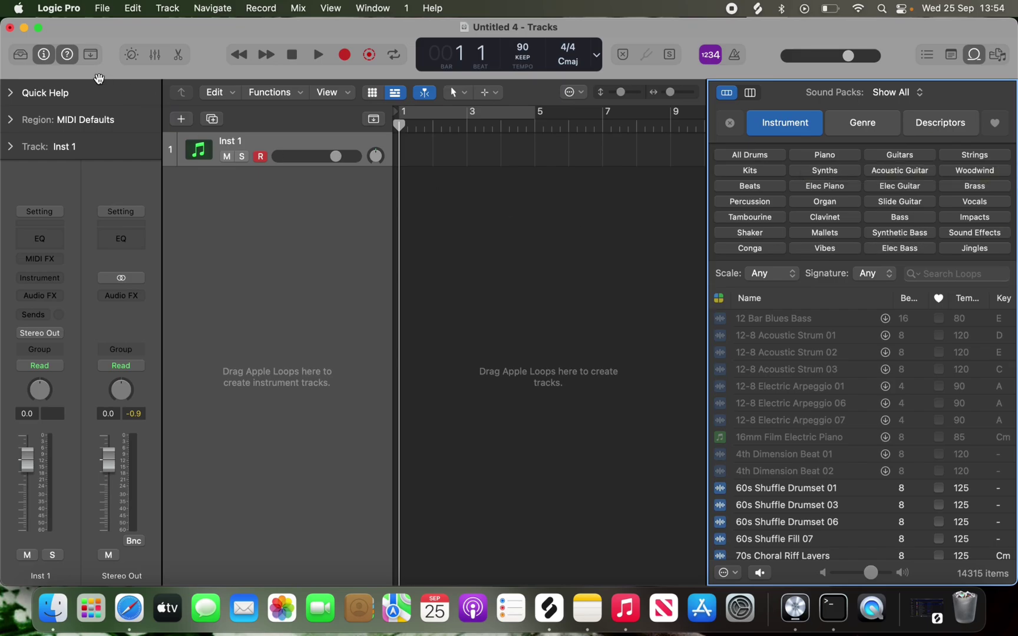
- Search the sound library for 808 and load the 808 Flex kit on the Inst 1 track
{"action": "left_click", "coordinate": [22, 56]}
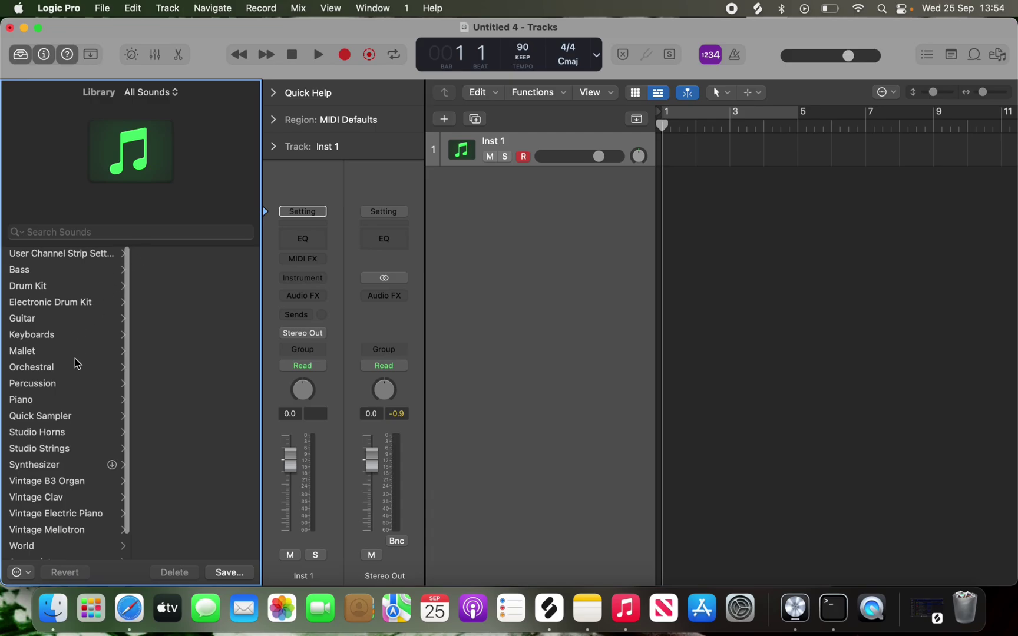
{"action": "left_click", "coordinate": [103, 230]}
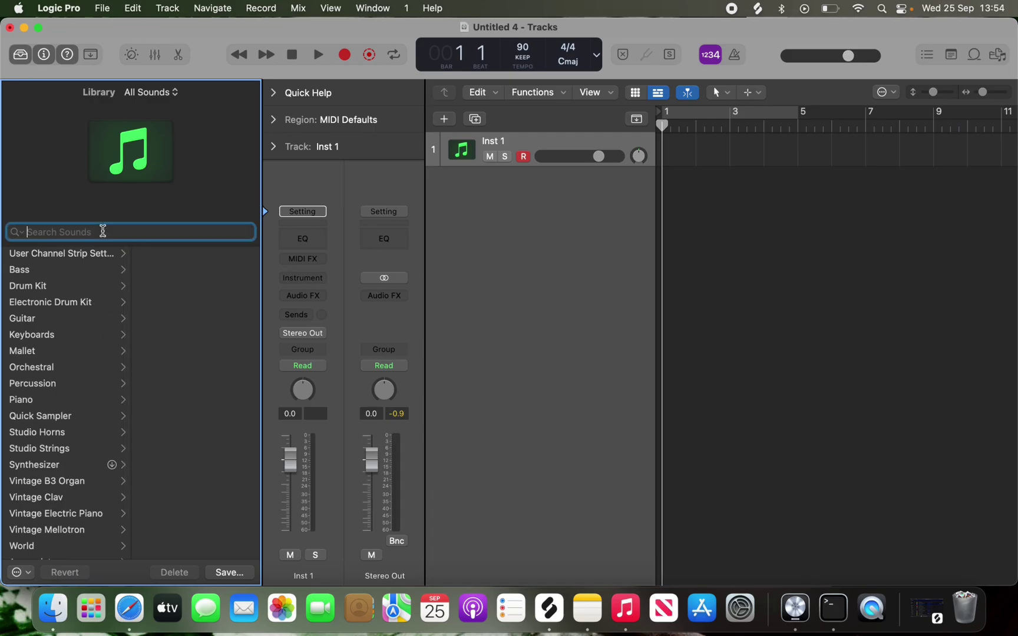
{"action": "type", "text": "808"}
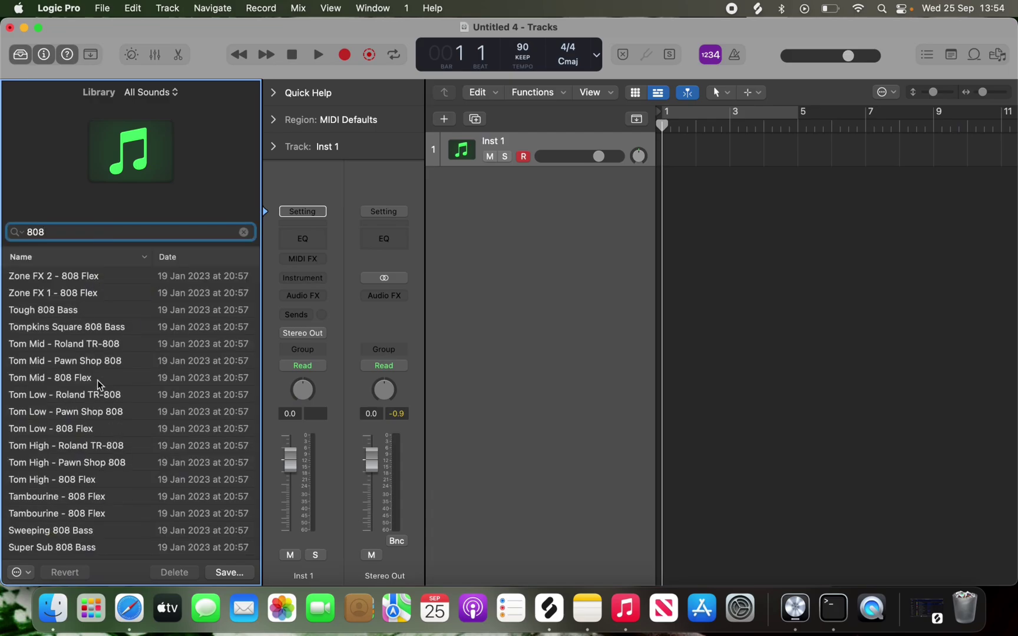
{"action": "key", "text": "Down"}
{"action": "key", "text": "Down"}
{"action": "key", "text": "Down"}
{"action": "key", "text": "Down"}
{"action": "key", "text": "Down"}
{"action": "key", "text": "Down"}
{"action": "key", "text": "Down"}
{"action": "key", "text": "Down"}
{"action": "key", "text": "Down"}
{"action": "key", "text": "Down"}
{"action": "key", "text": "Down"}
{"action": "key", "text": "Down"}
{"action": "key", "text": "Down"}
{"action": "key", "text": "Down"}
{"action": "key", "text": "Down"}
{"action": "key", "text": "Down"}
{"action": "key", "text": "Down"}
{"action": "key", "text": "Down"}
{"action": "key", "text": "Down"}
{"action": "key", "text": "Down"}
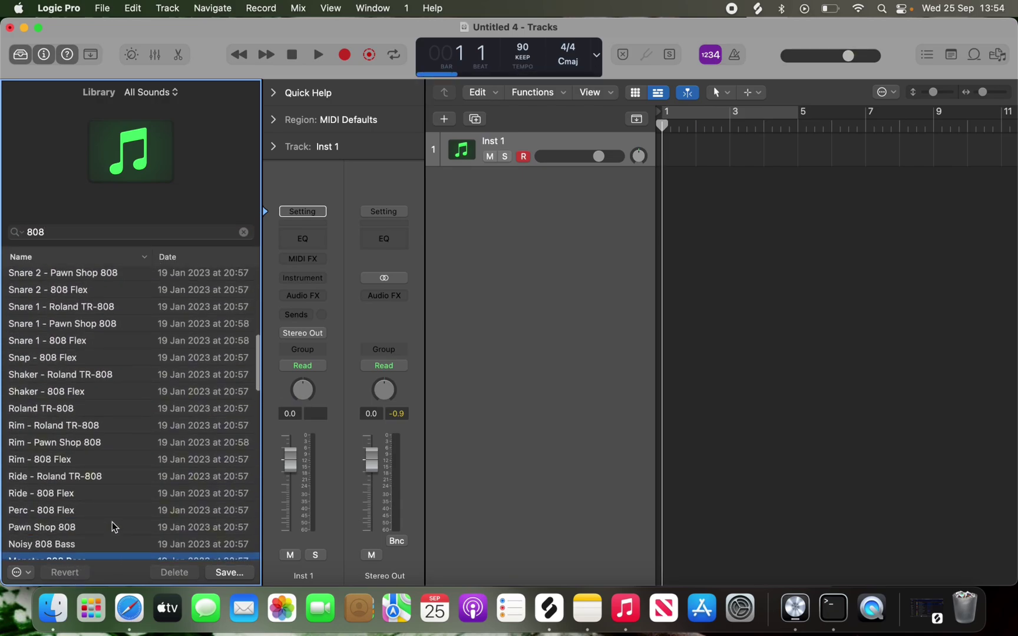
{"action": "scroll", "coordinate": [112, 522], "scroll_direction": "down", "scroll_amount": 15}
{"action": "left_click", "coordinate": [100, 534]}
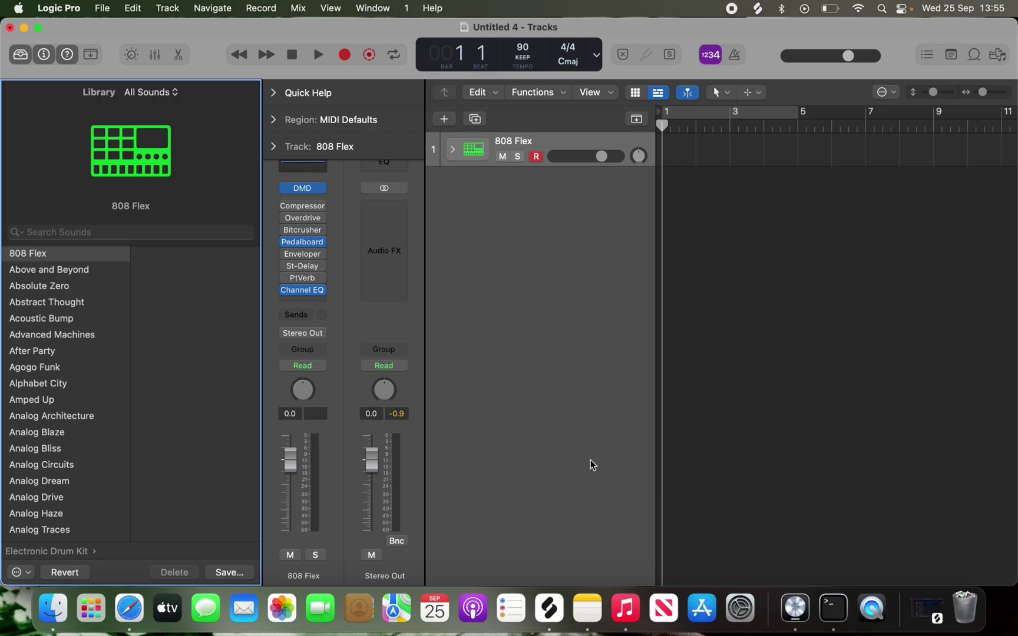
- Open Musical Typing and audition 808 Flex sounds in octaves C0 to C2, finishing in octave C1
{"action": "key", "text": "super+k"}
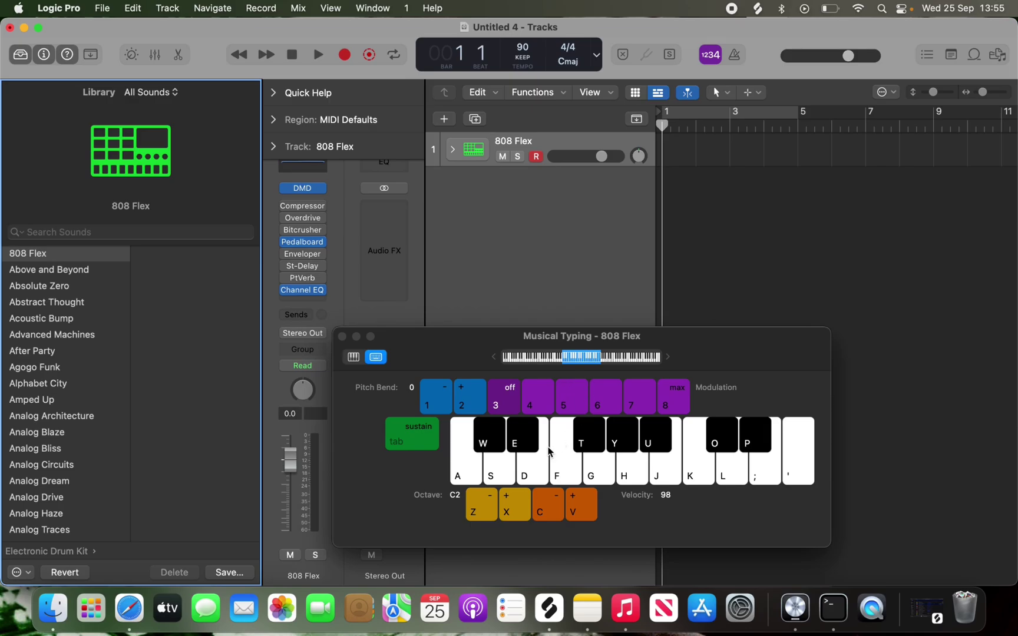
{"action": "key", "text": "z"}
{"action": "key", "text": "x"}
{"action": "key", "text": "z"}
{"action": "key", "text": "a"}
{"action": "key", "text": "a"}
{"action": "key", "text": "z"}
{"action": "key", "text": "a"}
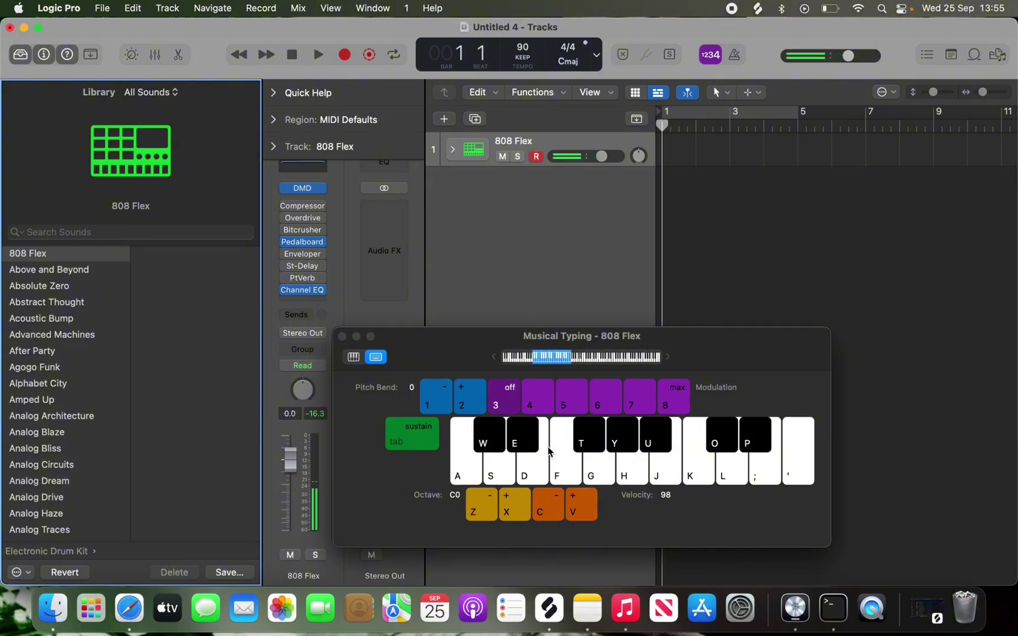
{"action": "key", "text": "x"}
{"action": "key", "text": "x"}
{"action": "key", "text": "a"}
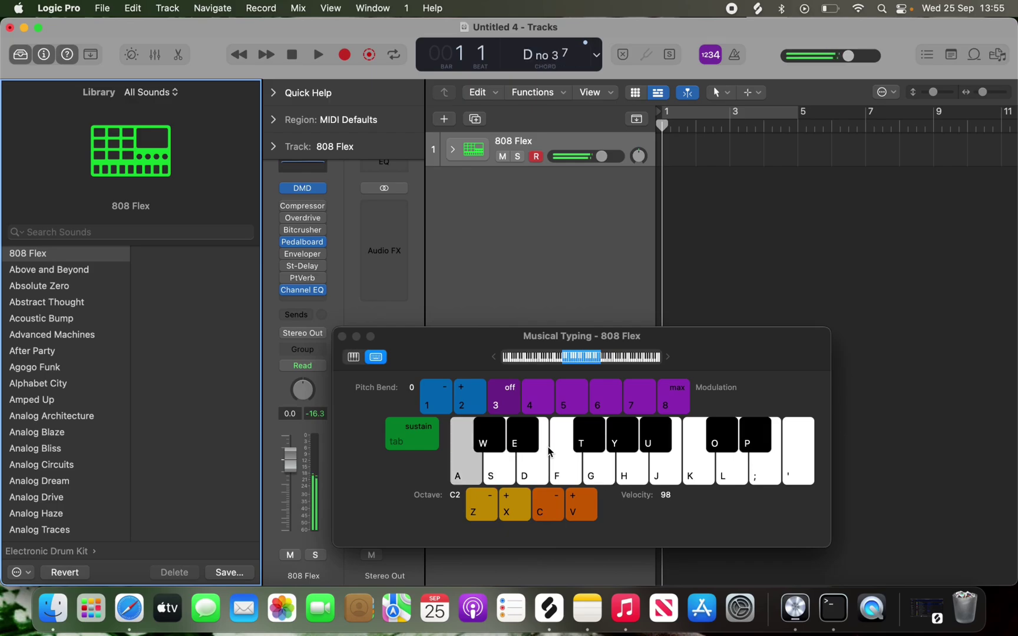
{"action": "key", "text": "z"}
{"action": "key", "text": "a"}
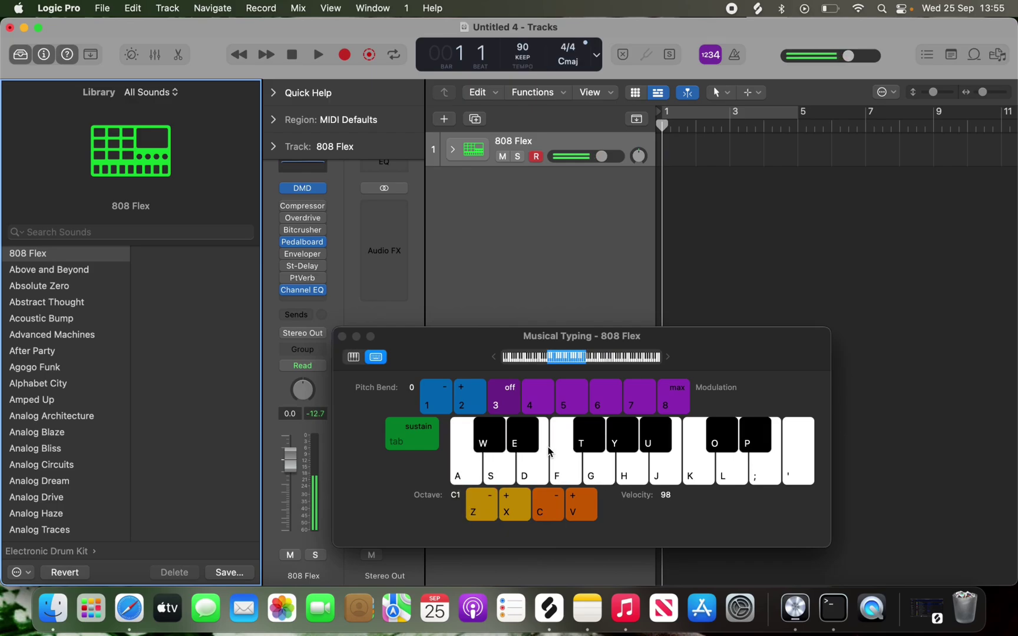
- Audition the C, D and F-sharp drum sounds of 808 Flex in octave C1, and close Musical Typing
{"action": "key", "text": "s"}
{"action": "key", "text": "t"}
{"action": "key", "text": "t"}
{"action": "key", "text": "t"}
{"action": "key", "text": "t"}
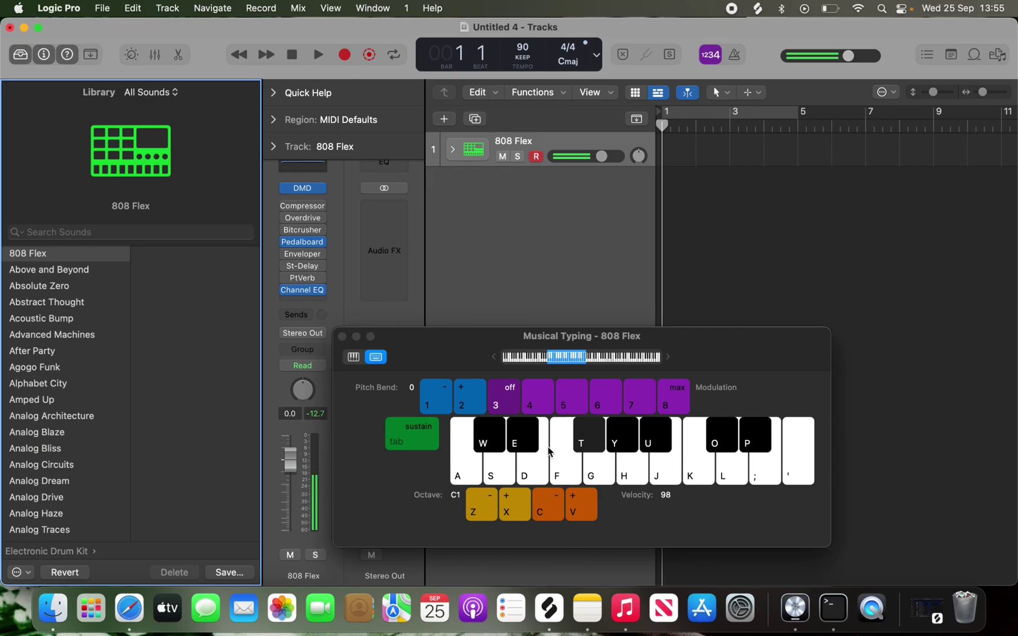
{"action": "key", "text": "a"}
{"action": "key", "text": "s"}
{"action": "key", "text": "t"}
{"action": "key", "text": "a"}
{"action": "key", "text": "s"}
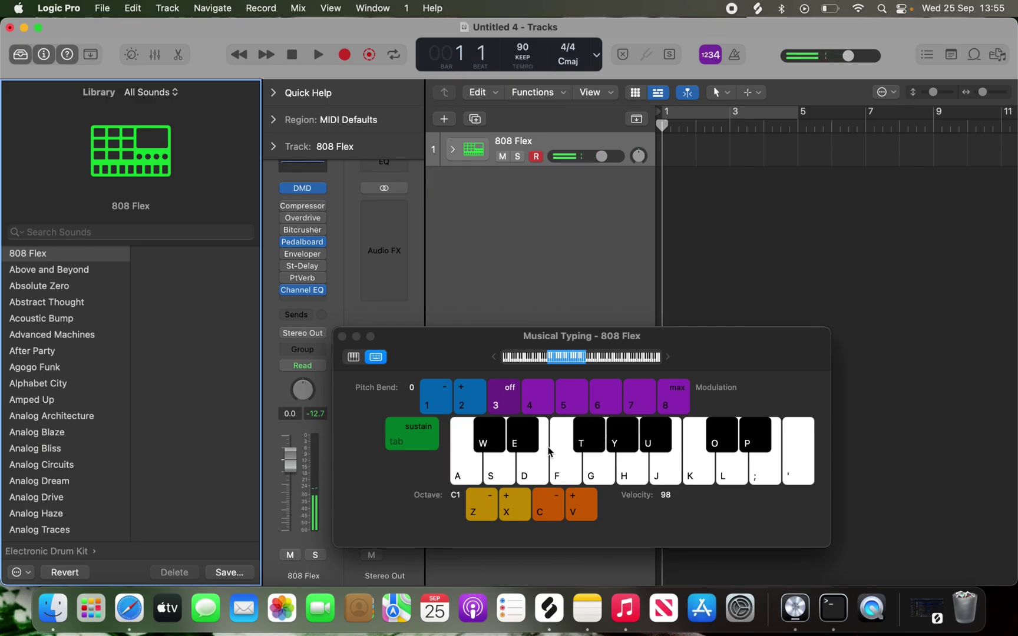
{"action": "key", "text": "a"}
{"action": "left_click", "coordinate": [342, 335]}
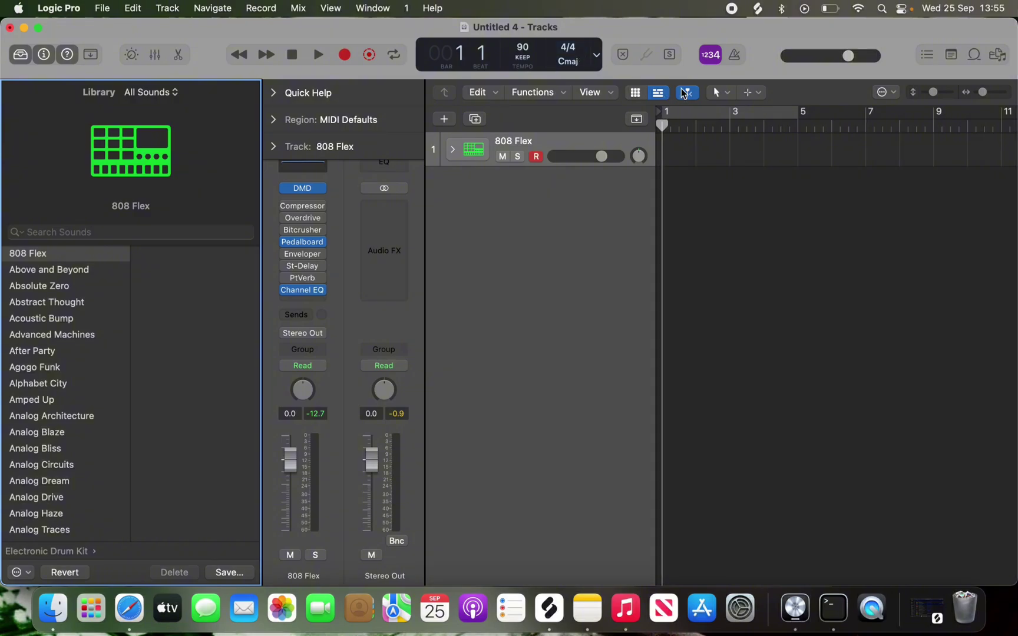
- Turn the metronome on and briefly play the project in 4/4
{"action": "left_click", "coordinate": [734, 57]}
{"action": "left_click", "coordinate": [319, 56]}
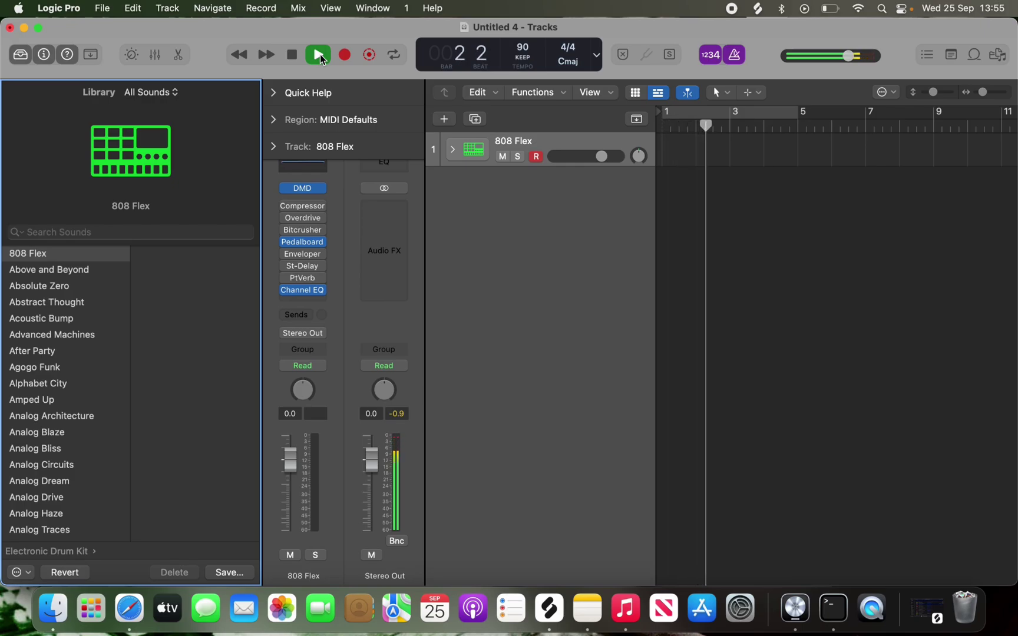
{"action": "left_click", "coordinate": [318, 56]}
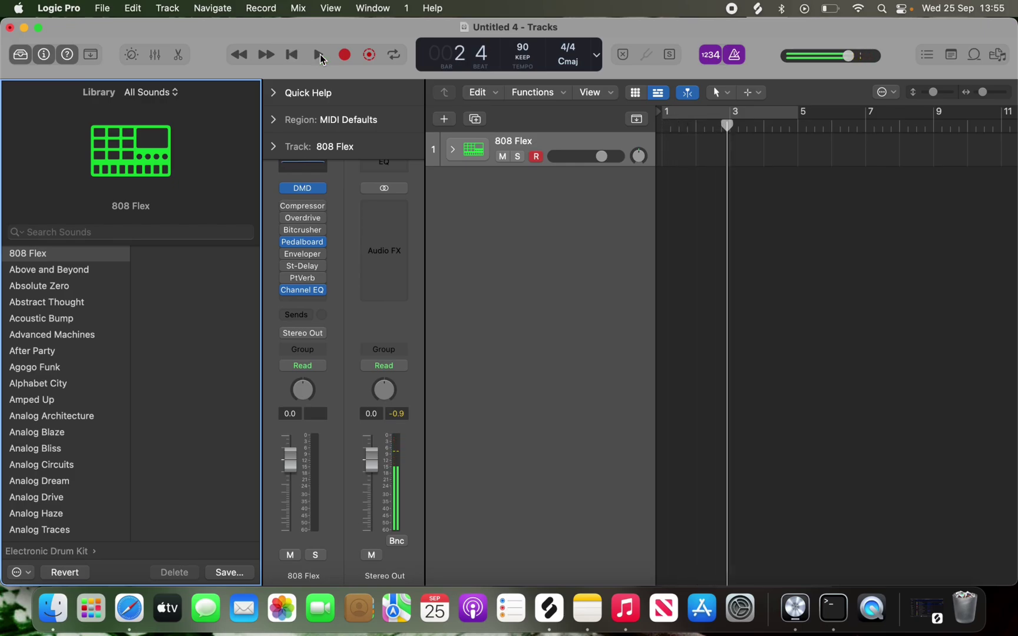
- Change the whole project's time signature to 5/4 and play it from the start with the metronome
{"action": "left_click", "coordinate": [572, 53]}
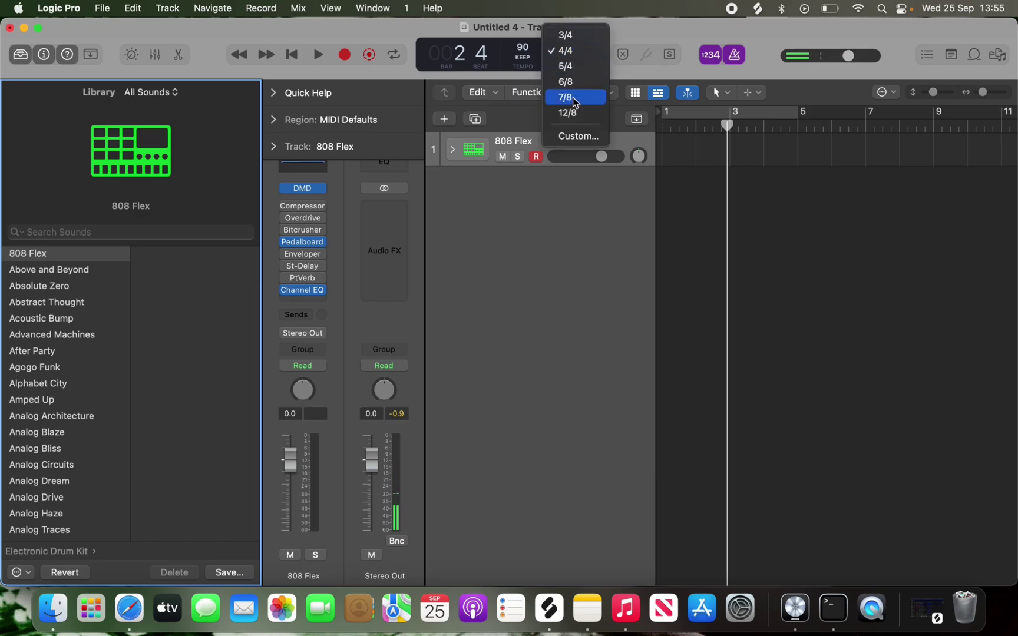
{"action": "left_click", "coordinate": [566, 66]}
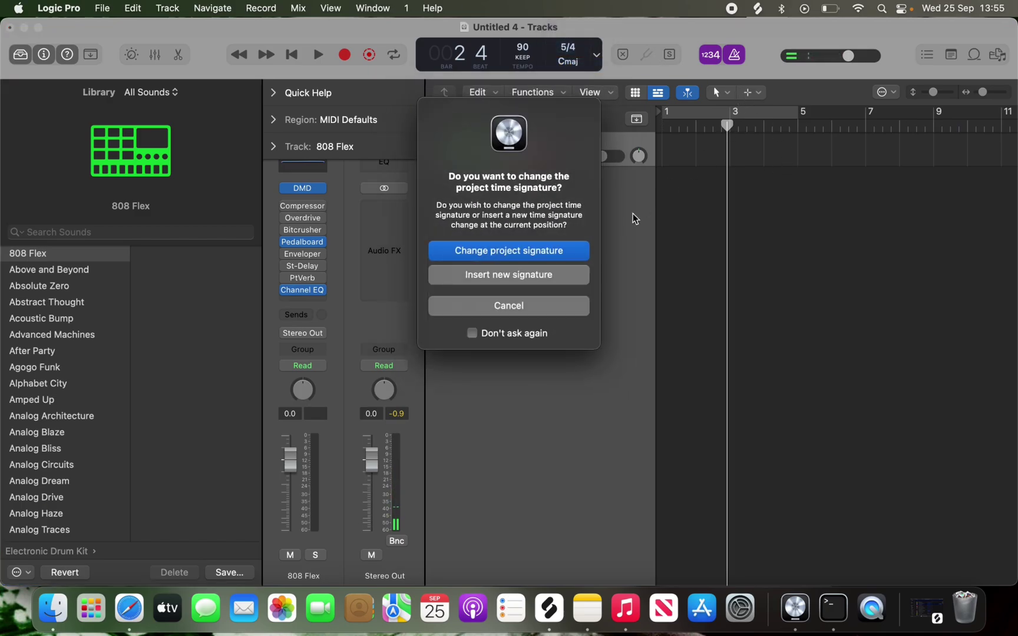
{"action": "left_click", "coordinate": [550, 255]}
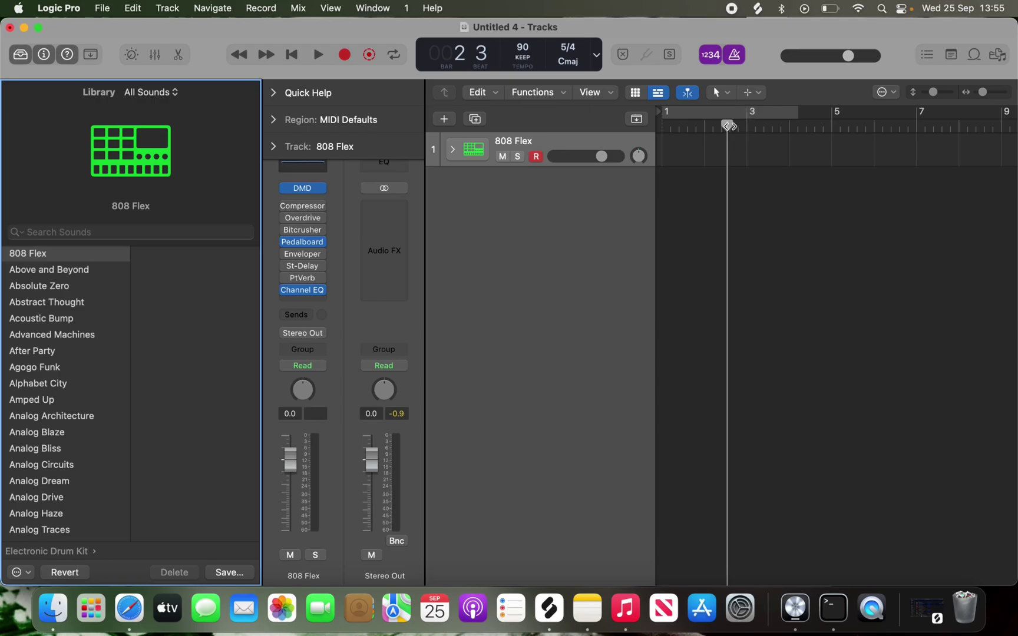
{"action": "left_click", "coordinate": [663, 124]}
{"action": "key", "text": "space"}
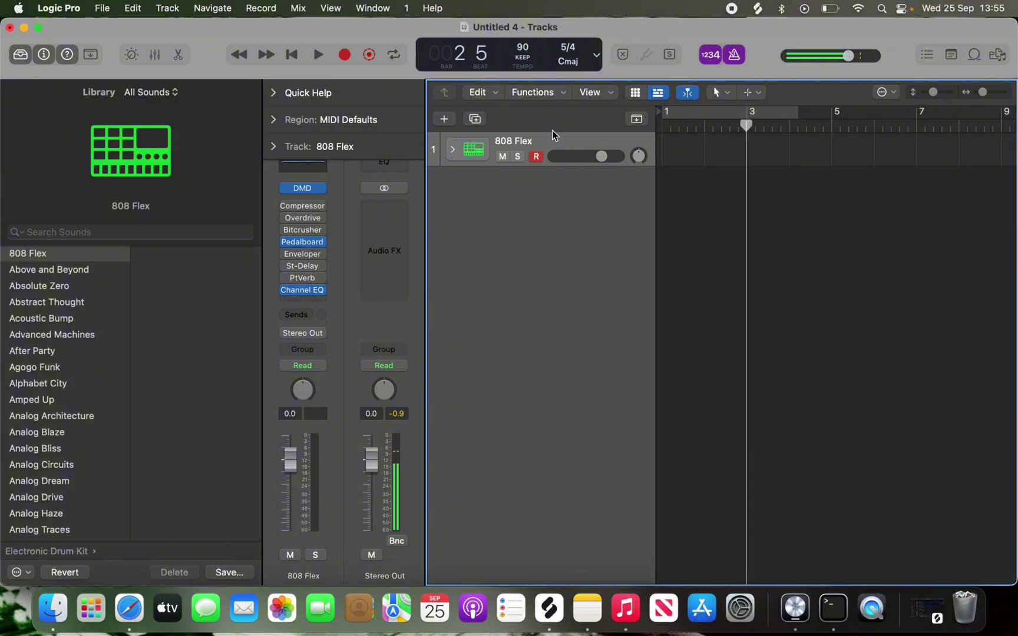
{"action": "key", "text": "space"}
- Set the whole project's time signature to 4/4 and play it from the start with the metronome
{"action": "left_click", "coordinate": [569, 53]}
{"action": "left_click", "coordinate": [567, 36]}
{"action": "left_click", "coordinate": [458, 277]}
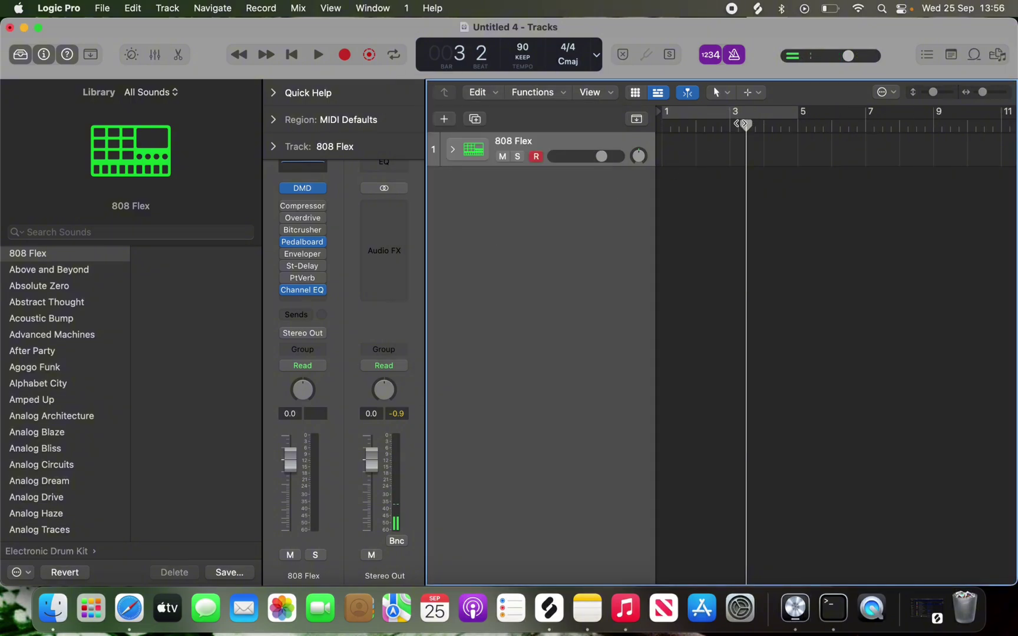
{"action": "key", "text": "Return"}
{"action": "key", "text": "space"}
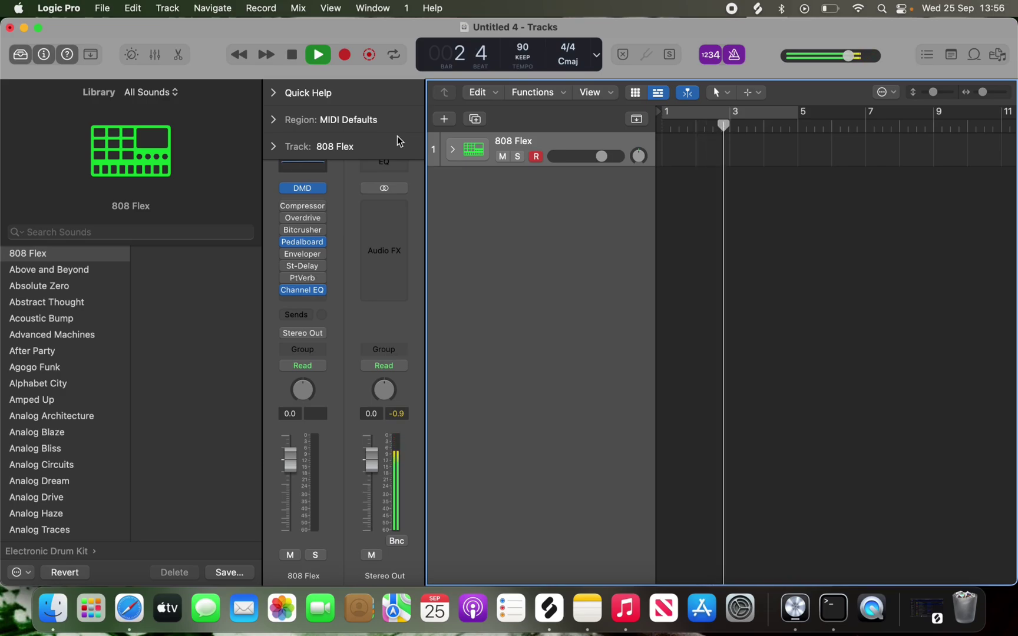
{"action": "key", "text": "space"}
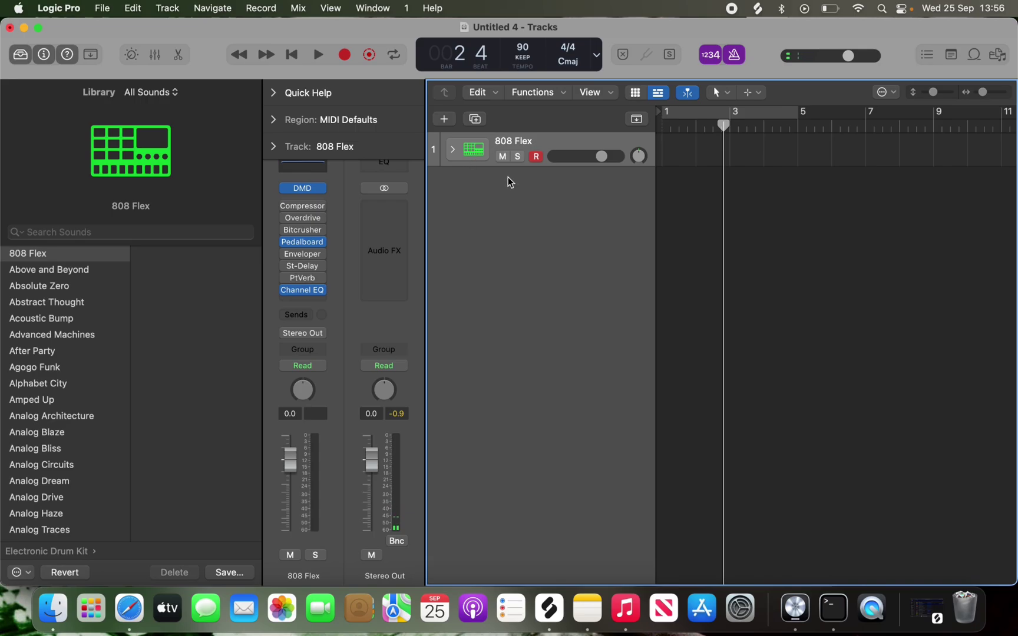
- Switch to Splice and add the DBM_SDHHIII_FX_SCRATCHES_02 sample to the Logic Pro project as a new track at bar 1
{"action": "left_click", "coordinate": [550, 610]}
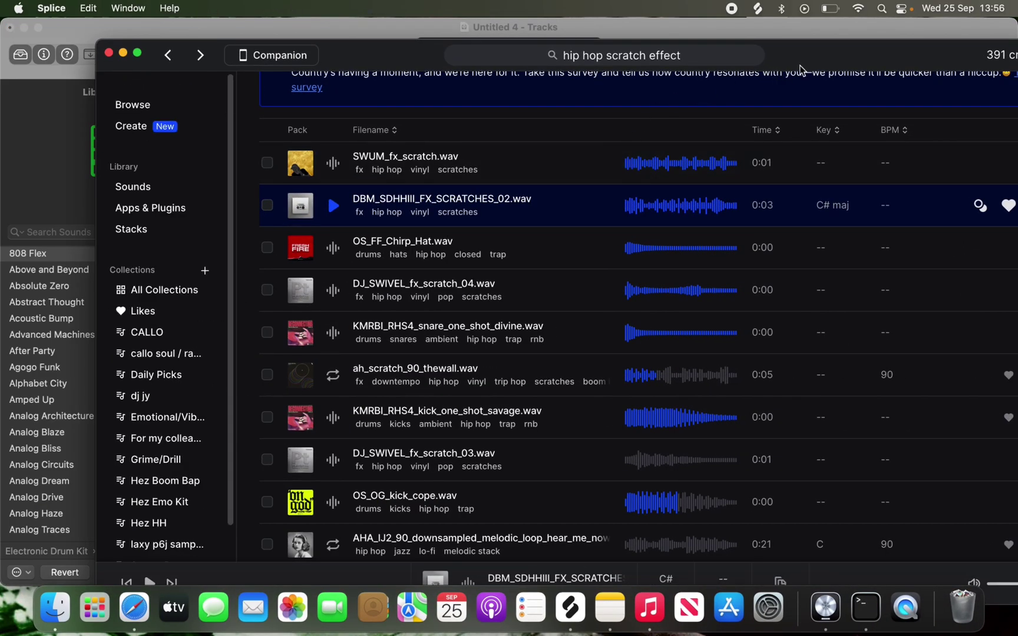
{"action": "left_click_drag", "start_coordinate": [803, 60], "coordinate": [465, 268]}
{"action": "left_click_drag", "start_coordinate": [400, 376], "coordinate": [741, 184]}
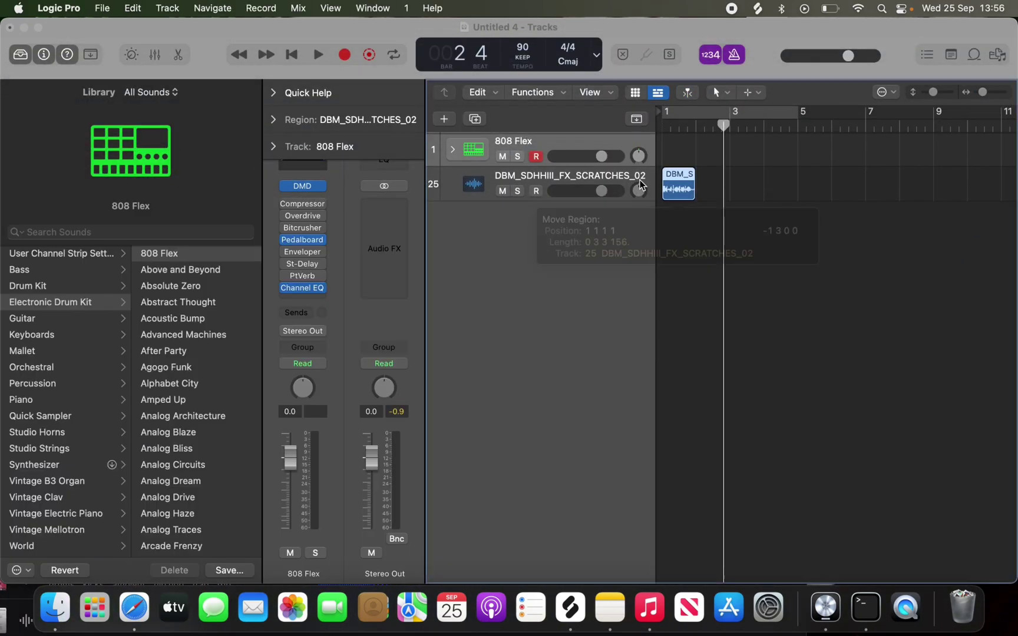
- Play the scratch sample from bar 1 at tempo 90, and again with the tempo raised to 190
{"action": "left_click_drag", "start_coordinate": [723, 126], "coordinate": [594, 135]}
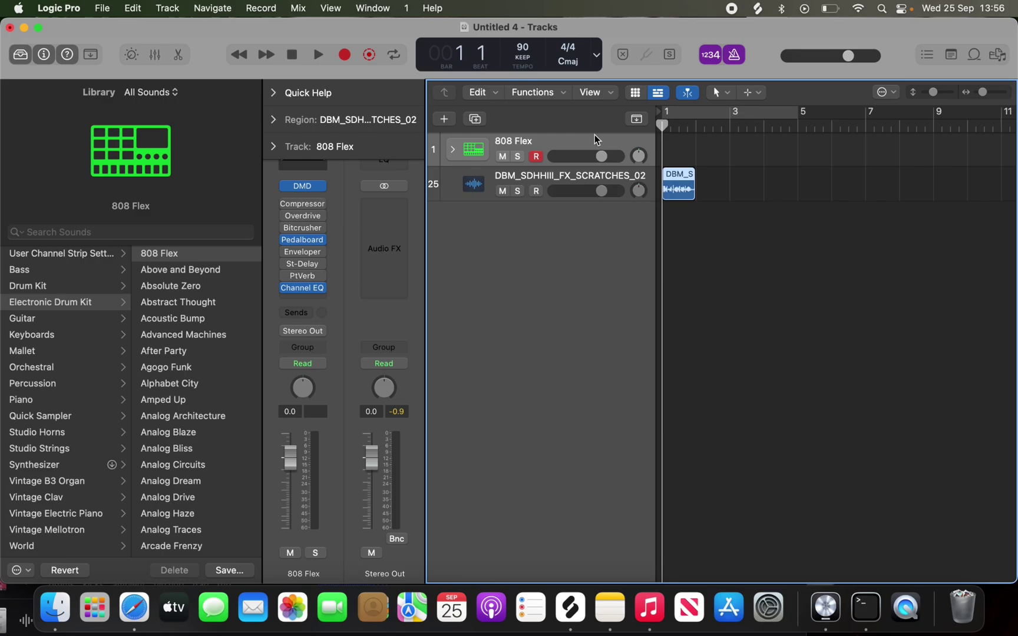
{"action": "key", "text": "space"}
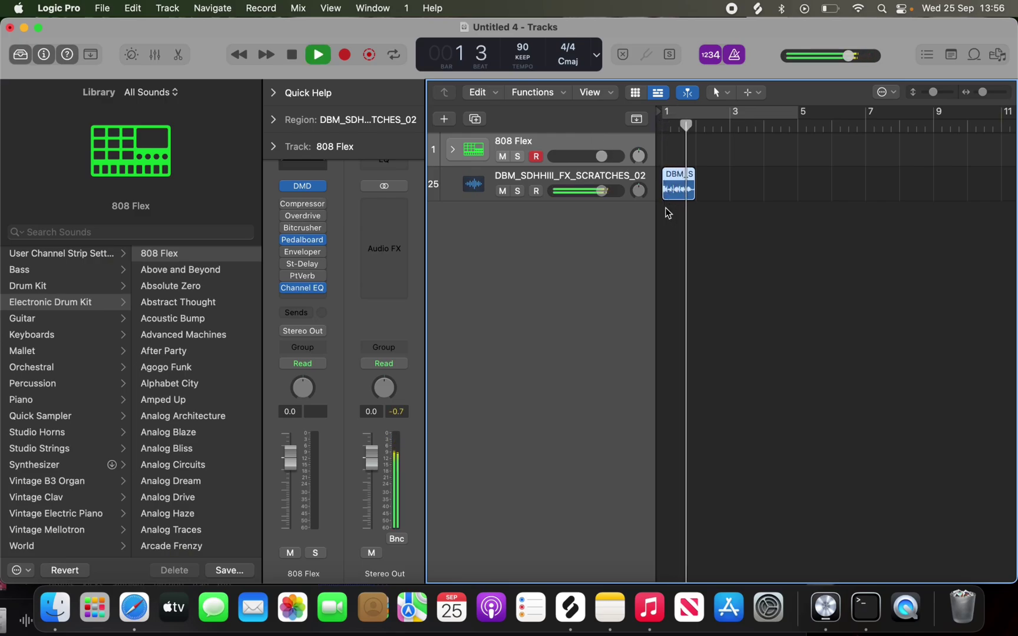
{"action": "key", "text": "space"}
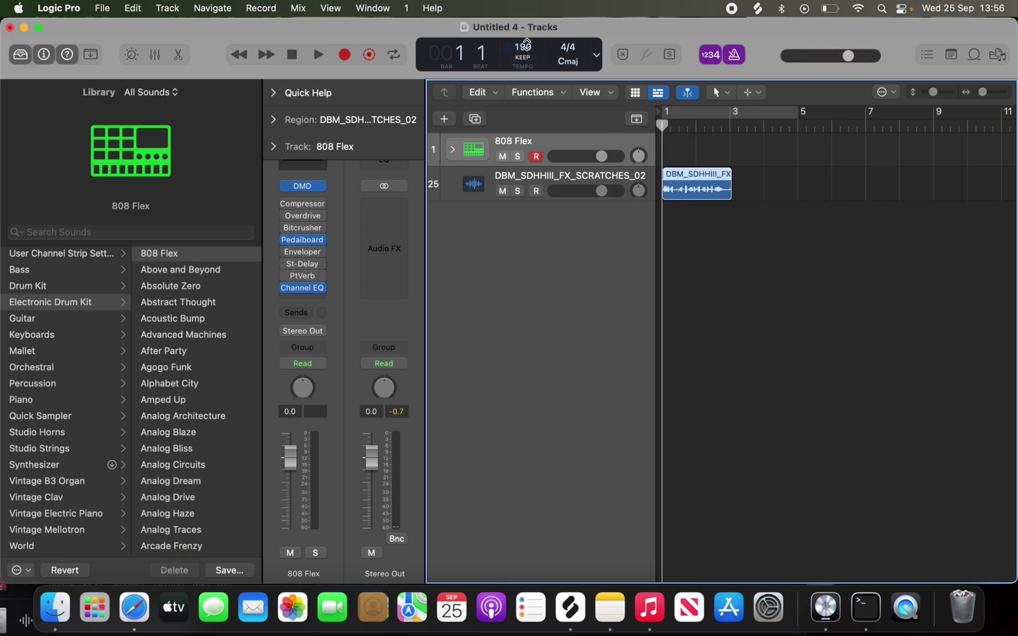
{"action": "key", "text": "space"}
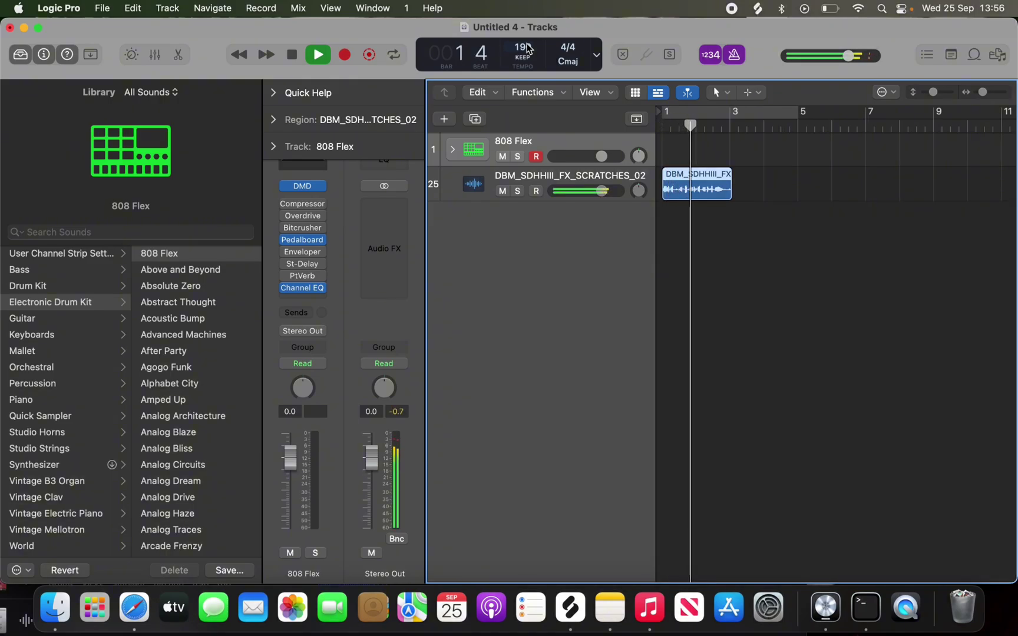
{"action": "key", "text": "space"}
- Set the project tempo to 98, play the scratch sample from the start and return the playhead to bar 1
{"action": "left_click_drag", "start_coordinate": [528, 49], "coordinate": [520, 196]}
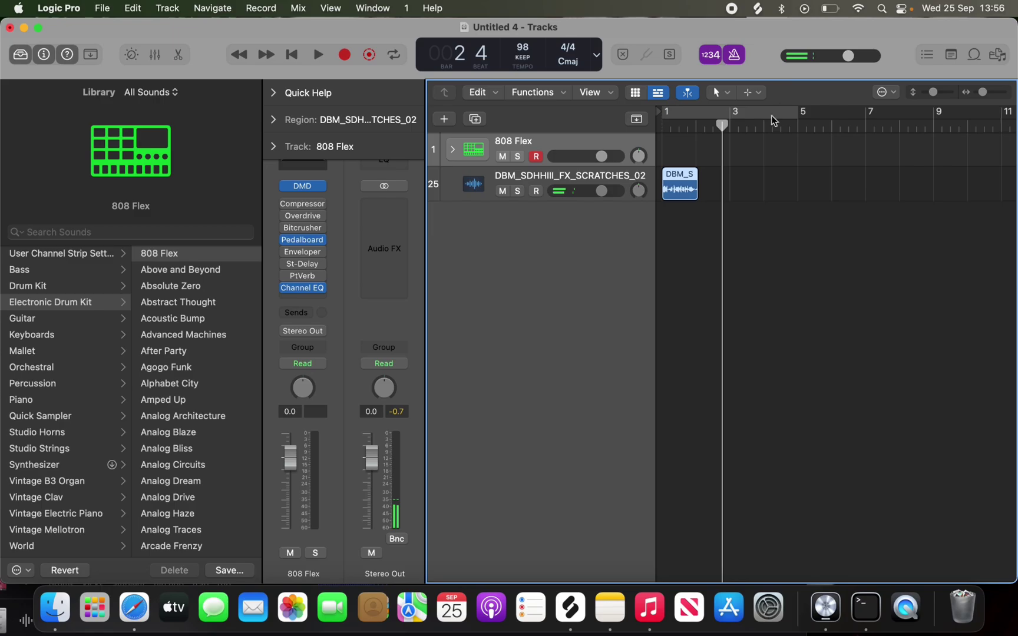
{"action": "left_click_drag", "start_coordinate": [724, 127], "coordinate": [576, 133]}
{"action": "key", "text": "space"}
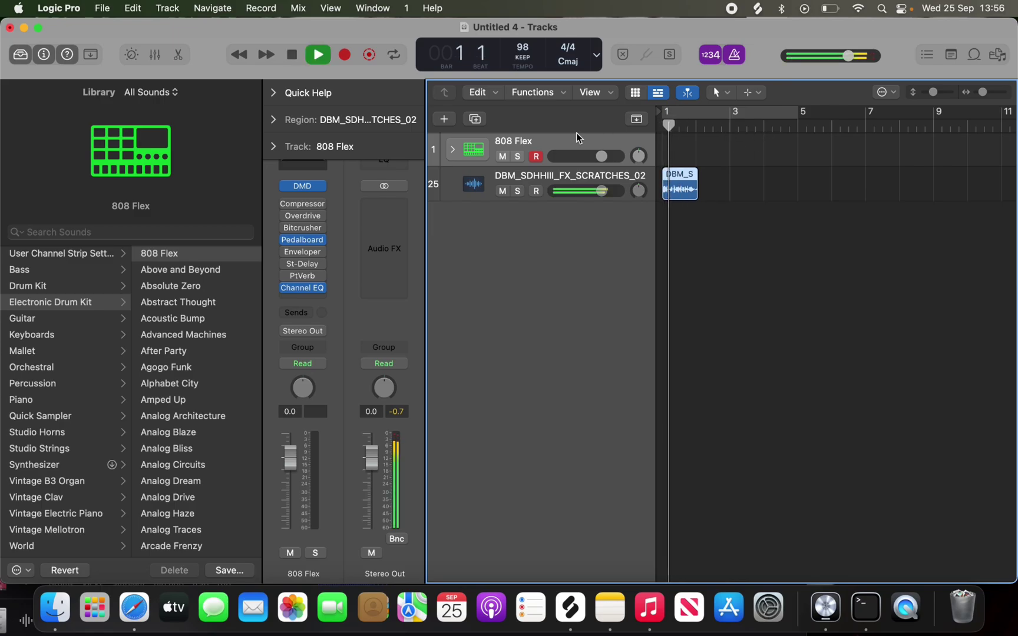
{"action": "key", "text": "space"}
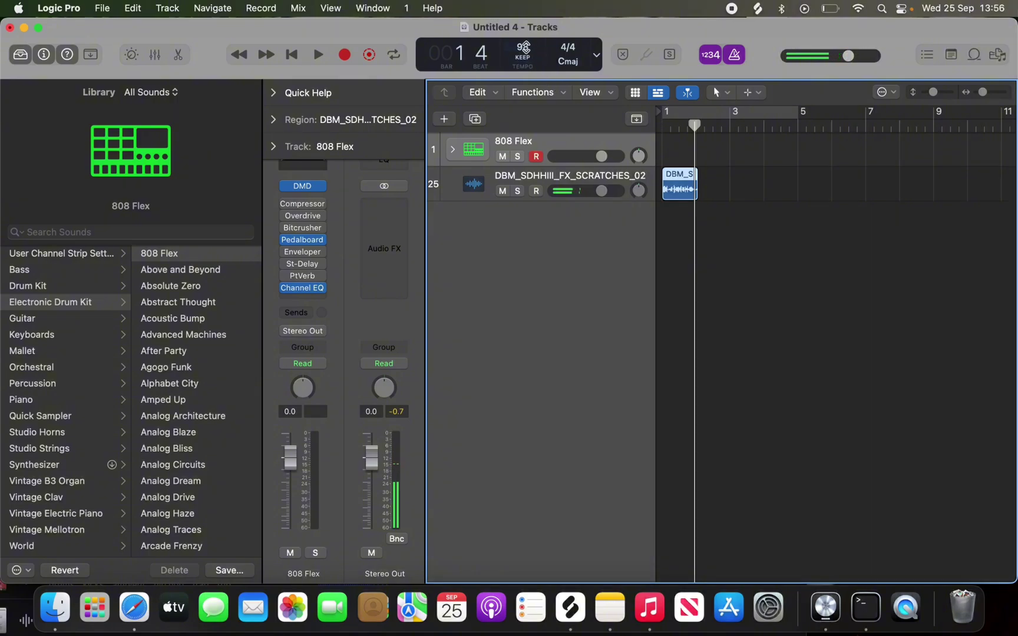
{"action": "key", "text": "Return"}
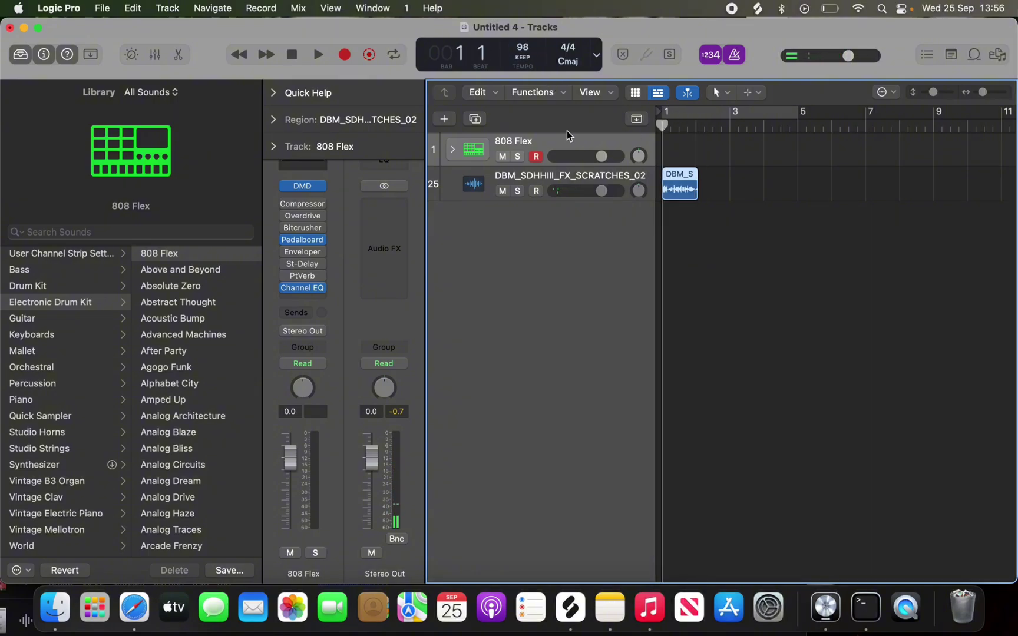
- Show the Loop Browser in place of the Library and expand the region parameters of the scratch sample
{"action": "scroll", "coordinate": [793, 277], "scroll_direction": "up", "scroll_amount": 1}
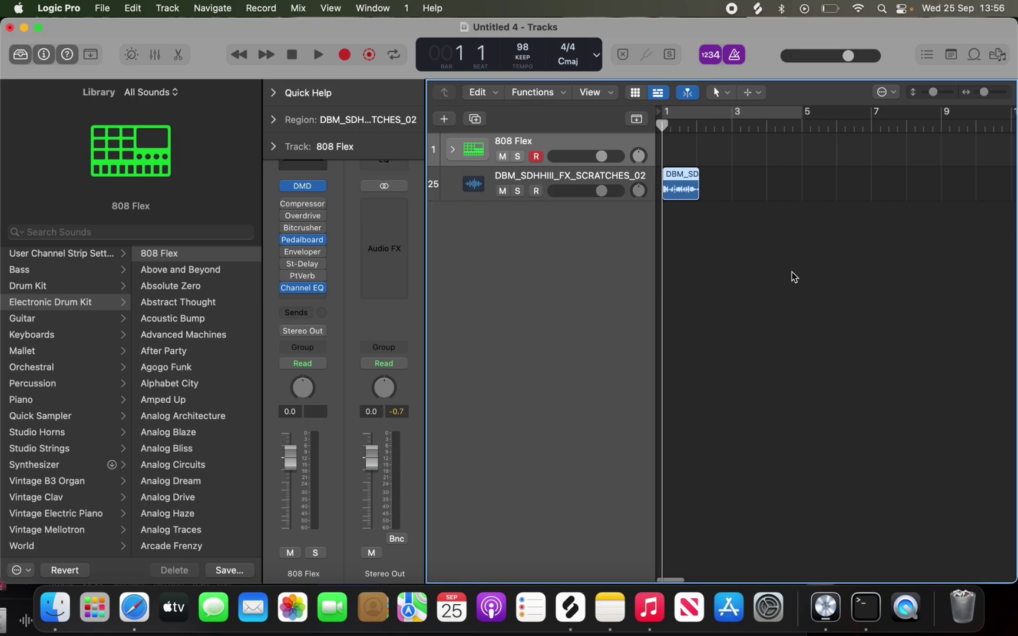
{"action": "left_click", "coordinate": [975, 55]}
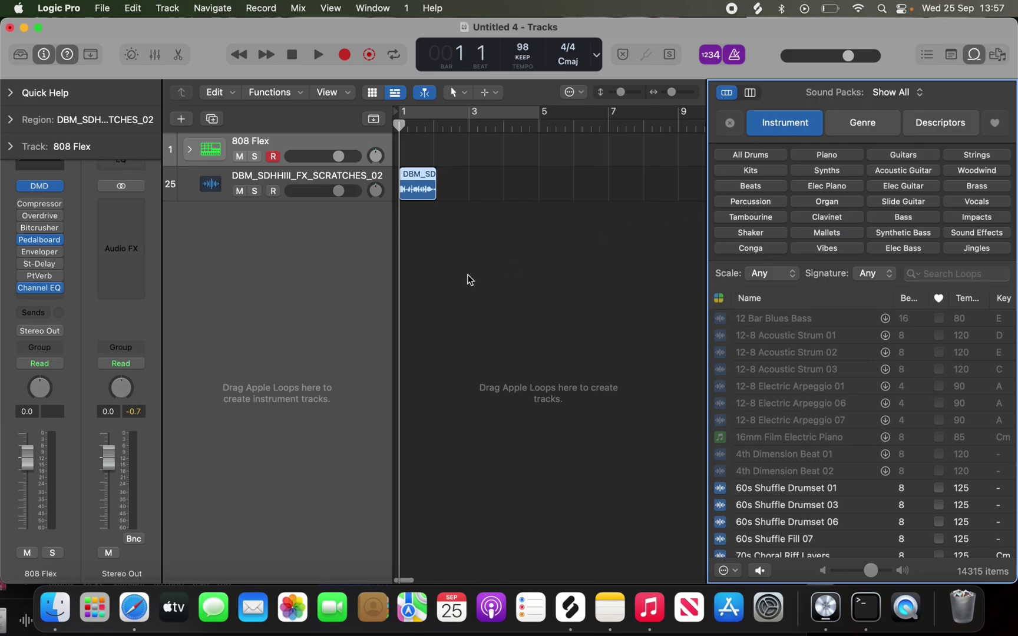
{"action": "left_click", "coordinate": [11, 122]}
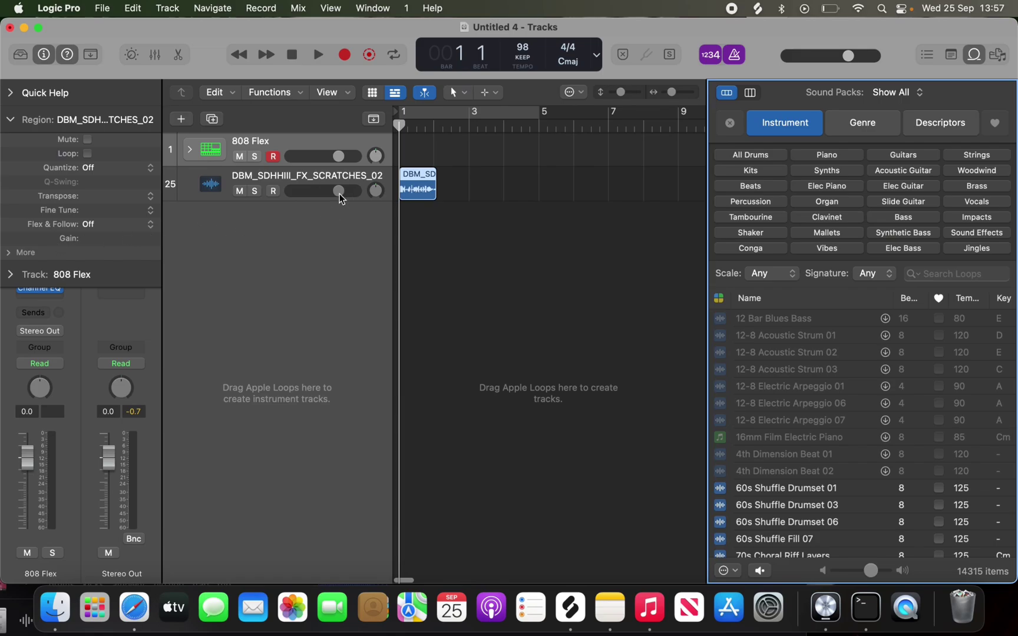
- Play the scratch sample from the start, then lower its region gain to about -6 dB
{"action": "key", "text": "space"}
{"action": "mouse_move", "coordinate": [339, 195]}
{"action": "left_mouse_down"}
{"action": "mouse_move", "coordinate": [356, 195]}
{"action": "mouse_move", "coordinate": [339, 191]}
{"action": "left_mouse_up"}
{"action": "key", "text": "space"}
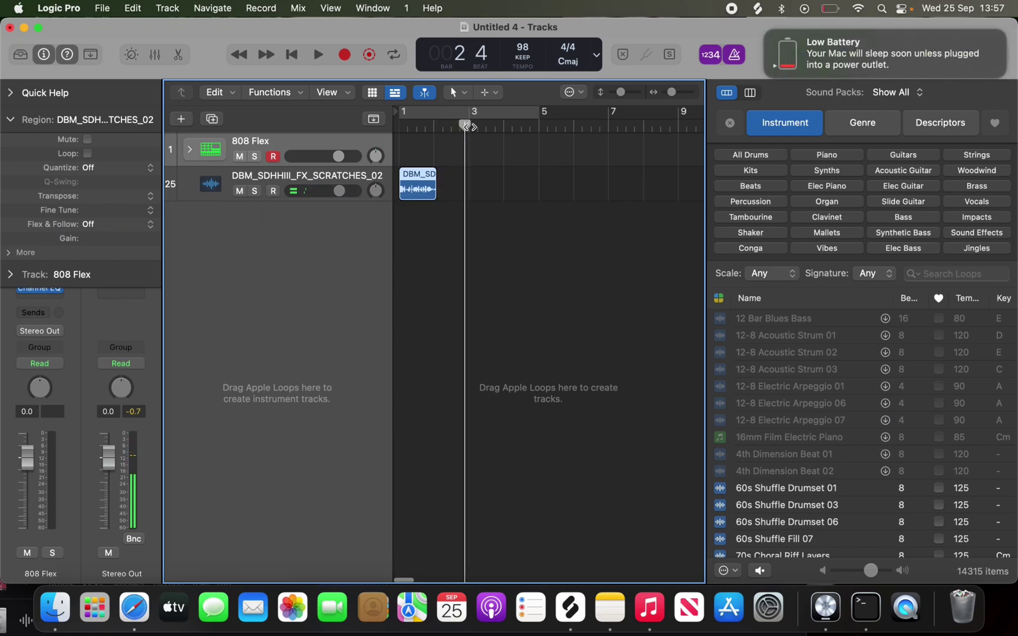
{"action": "key", "text": "Return"}
{"action": "left_click_drag", "start_coordinate": [96, 238], "coordinate": [93, 337]}
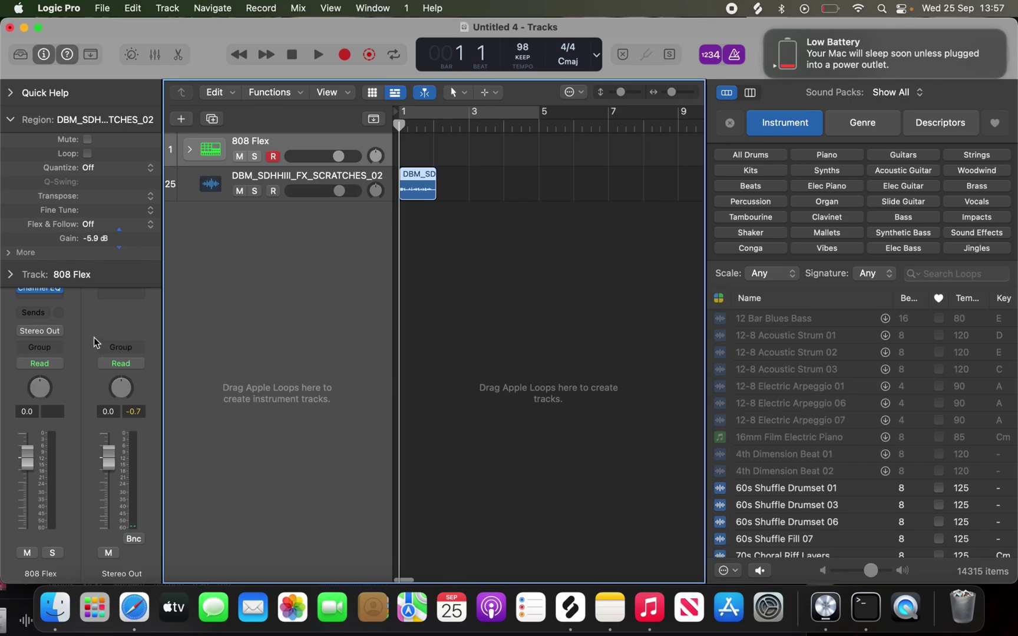
- Play the quieter scratch sample and reset its track volume to 0.0 dB
{"action": "key", "text": "space"}
{"action": "left_click_drag", "start_coordinate": [337, 191], "coordinate": [333, 192]}
{"action": "left_click", "coordinate": [316, 192], "text": "alt"}
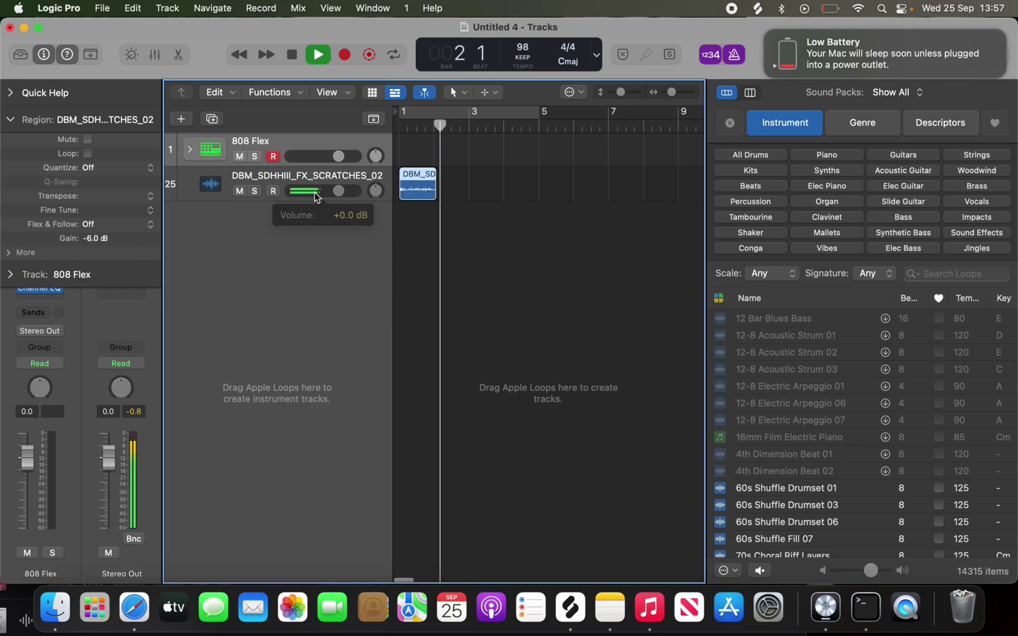
{"action": "key", "text": "space"}
{"action": "key", "text": "Return"}
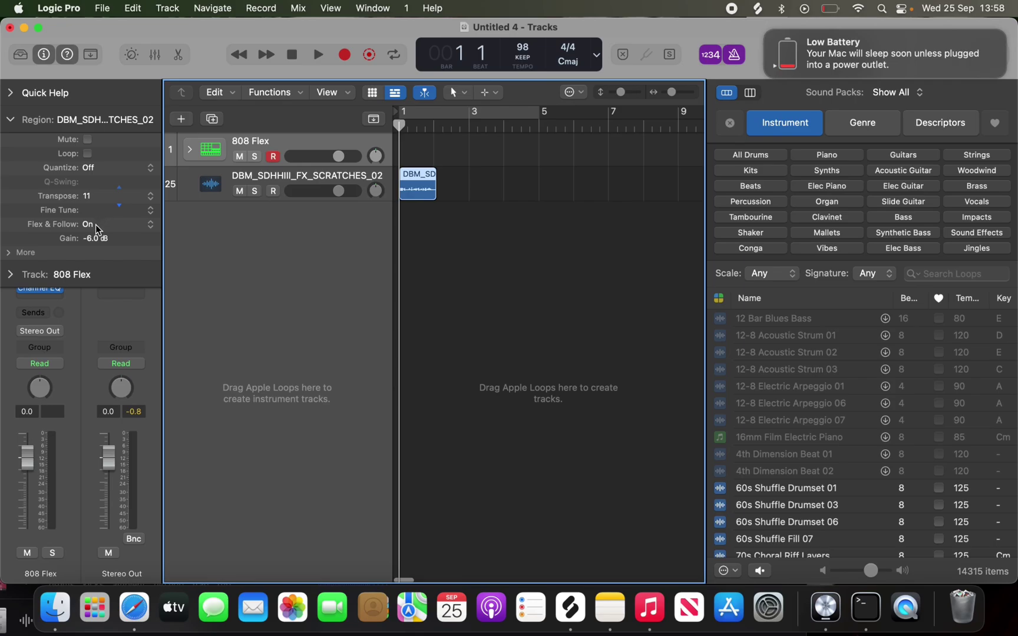
- Audition the scratch region transposed by 9 and by -5, and raise its transposition again
{"action": "key", "text": "space"}
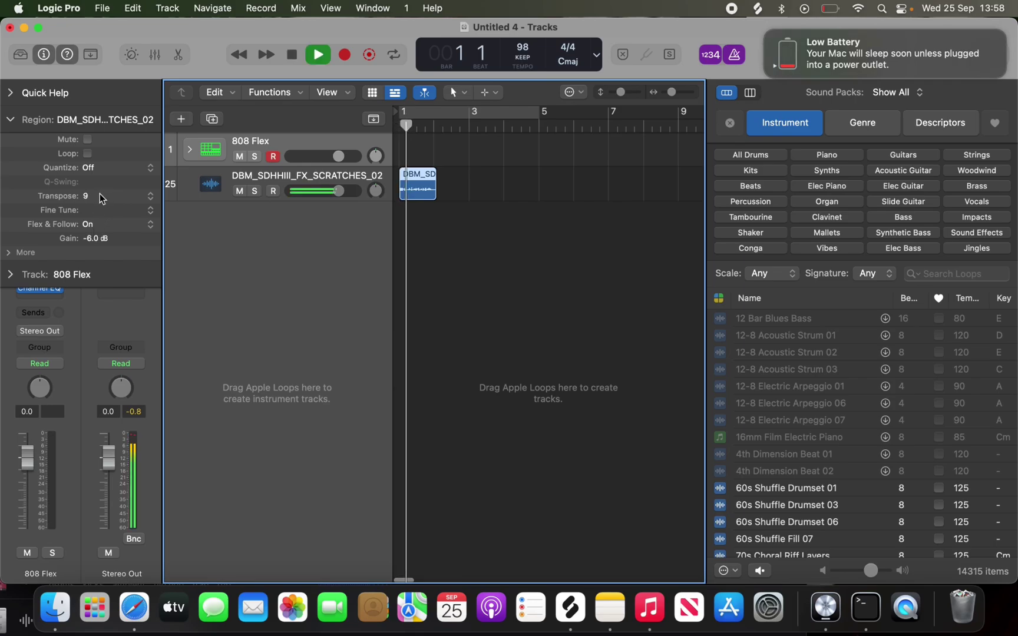
{"action": "key", "text": "space"}
{"action": "left_click_drag", "start_coordinate": [99, 201], "coordinate": [93, 233]}
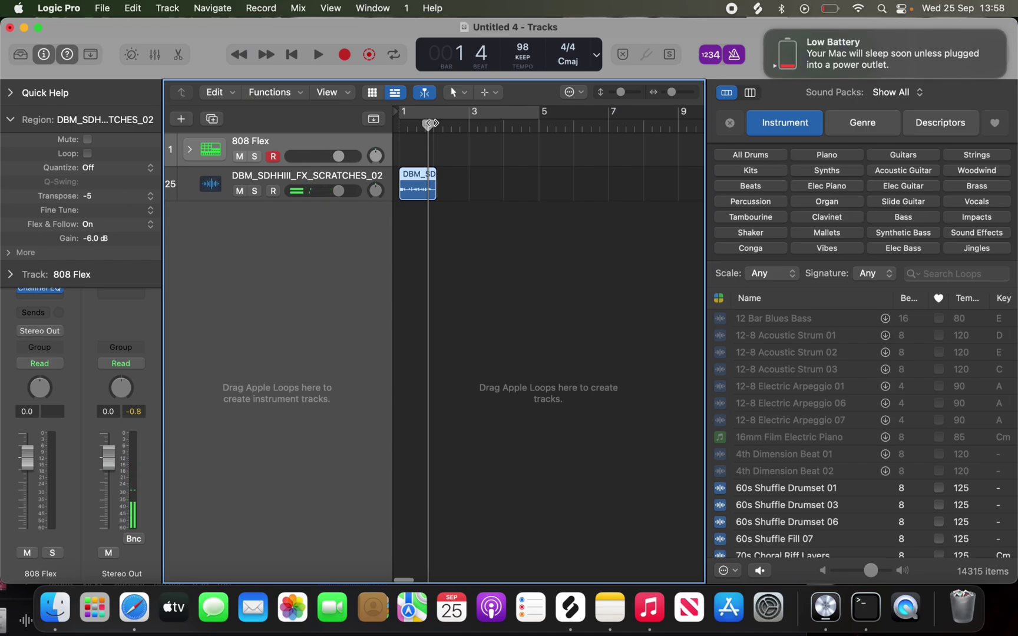
{"action": "key", "text": "Return"}
{"action": "key", "text": "space"}
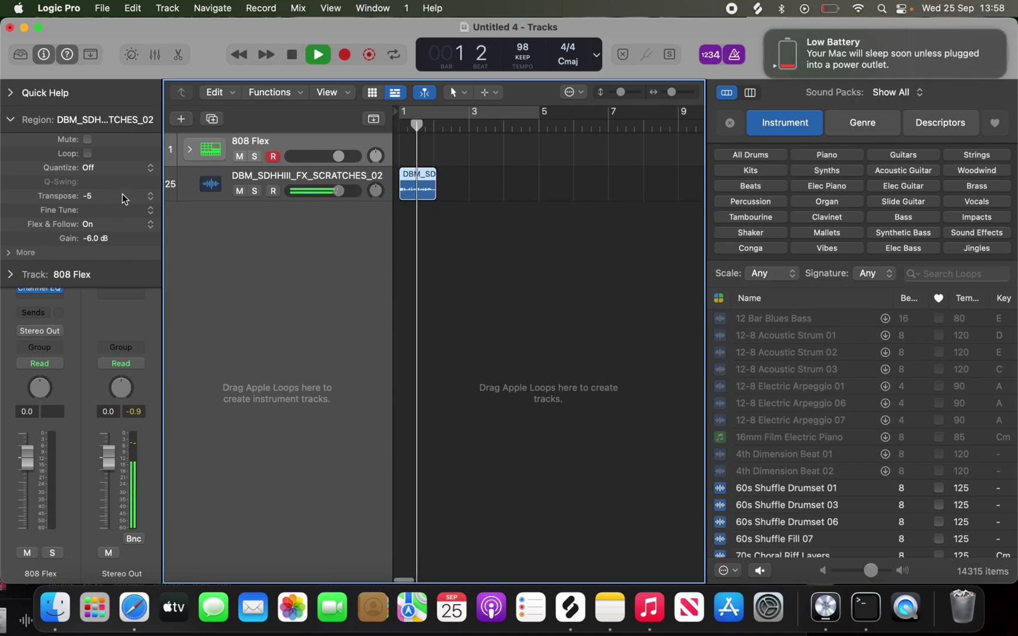
{"action": "key", "text": "space"}
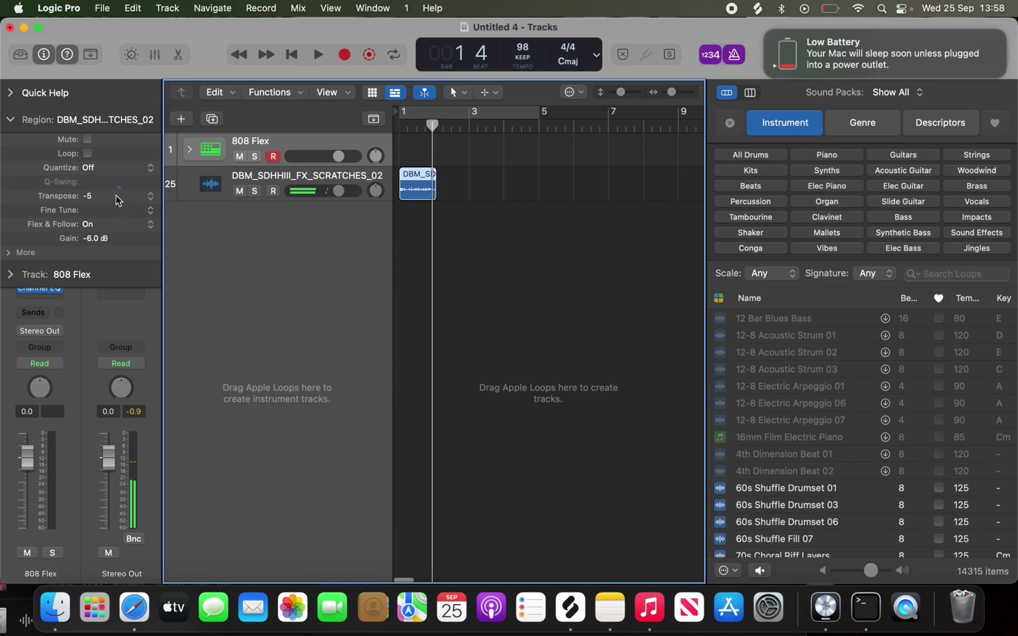
{"action": "left_click_drag", "start_coordinate": [115, 198], "coordinate": [117, 183]}
- Record a one-bar kick and snare pattern on the 808 Flex track using Musical Typing
{"action": "left_click", "coordinate": [351, 153]}
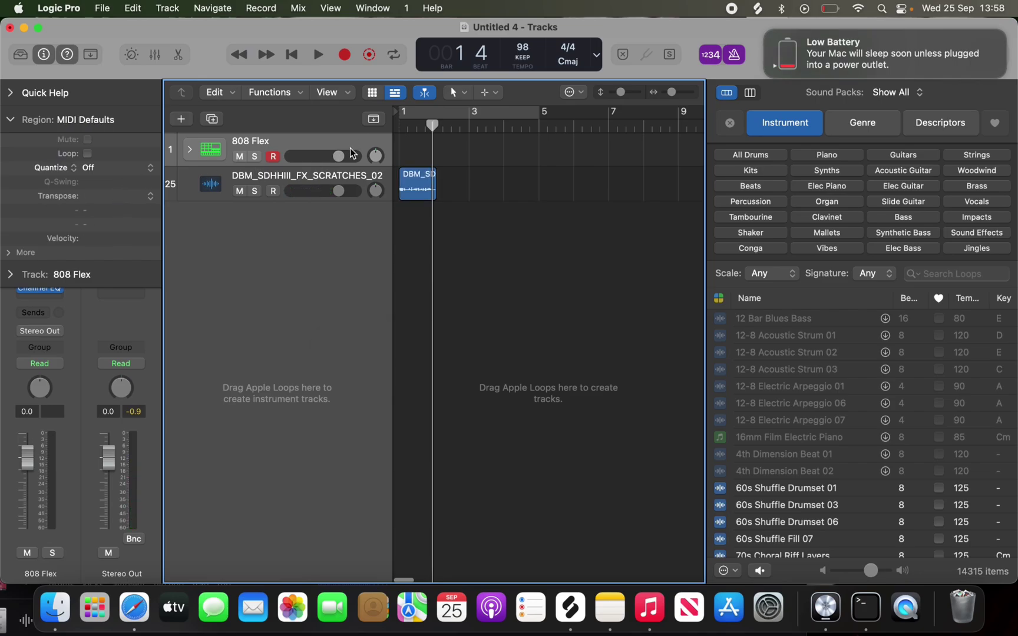
{"action": "key", "text": "cmd+k"}
{"action": "key", "text": "r"}
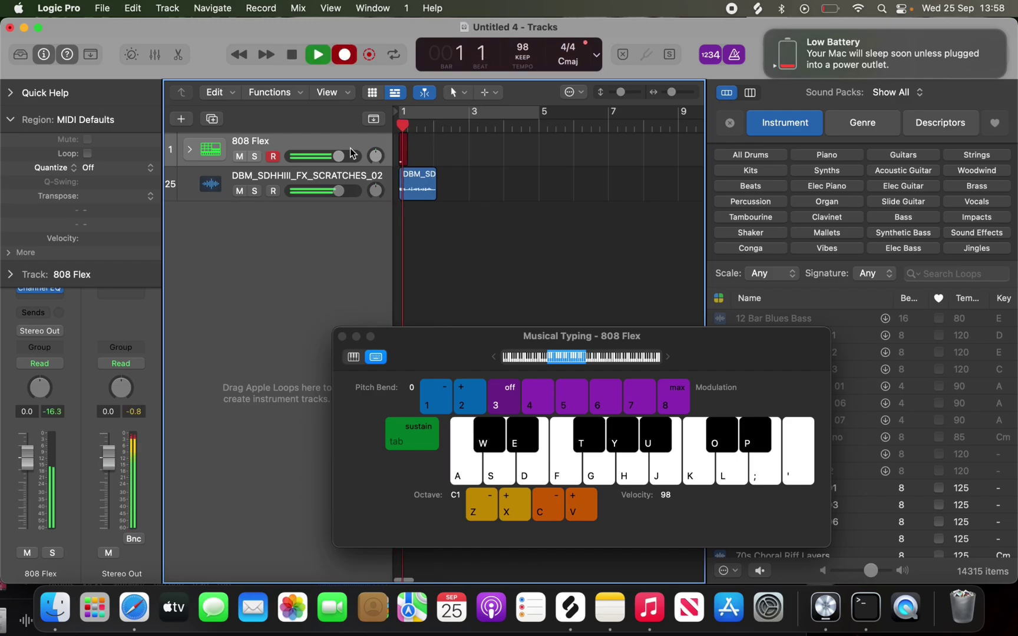
{"action": "key", "text": "d"}
{"action": "key", "text": "a"}
{"action": "key", "text": "d"}
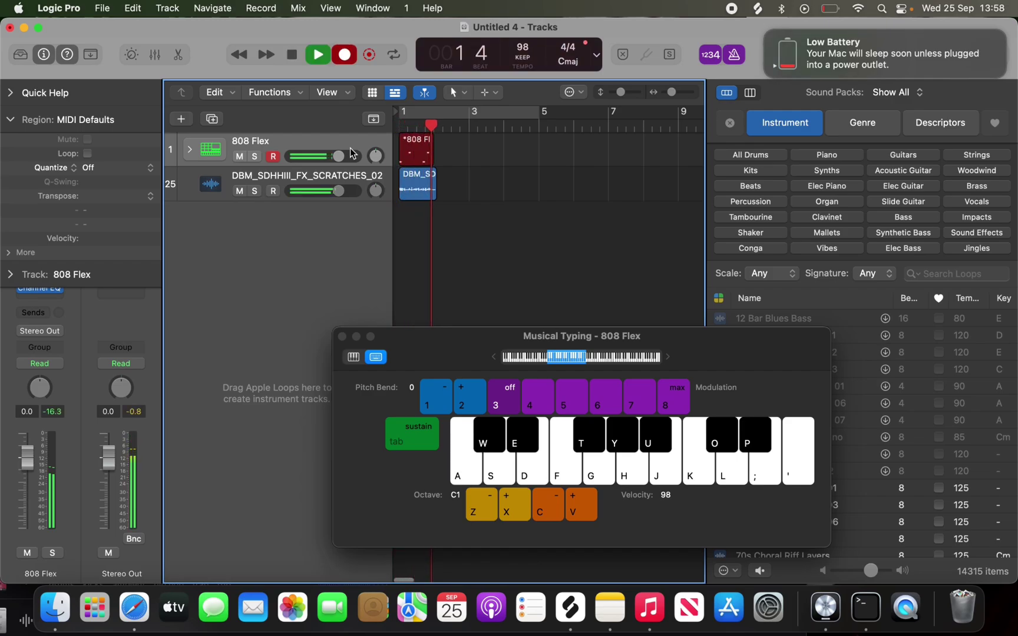
{"action": "key", "text": "space"}
{"action": "key", "text": "Return"}
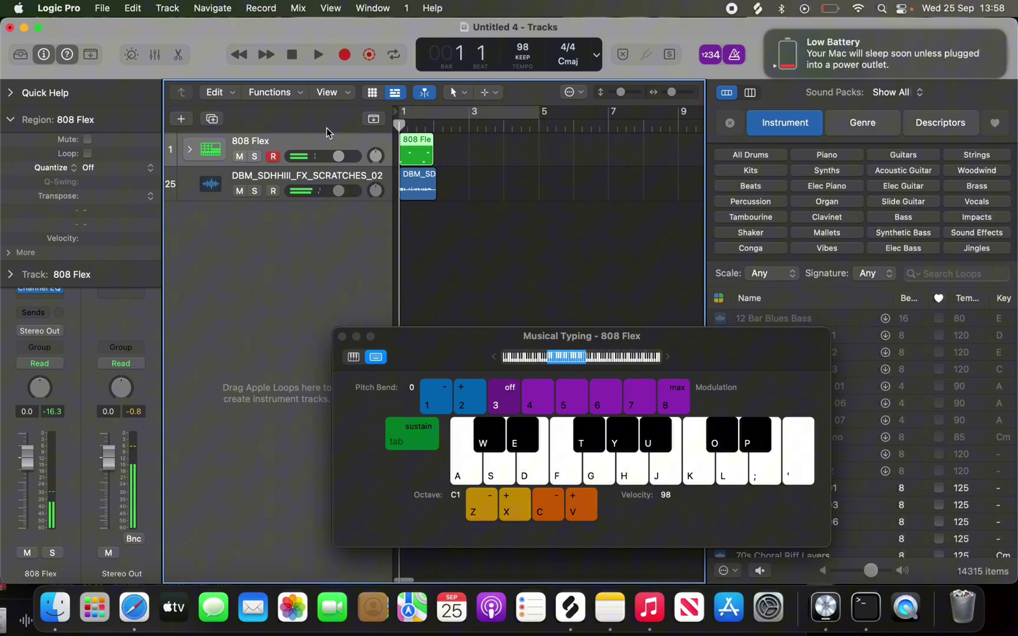
- Open the recorded 808 Flex region in the Piano Roll, quantize all its notes and close Musical Typing
{"action": "double_click", "coordinate": [418, 149]}
{"action": "left_click_drag", "start_coordinate": [475, 336], "coordinate": [525, 27]}
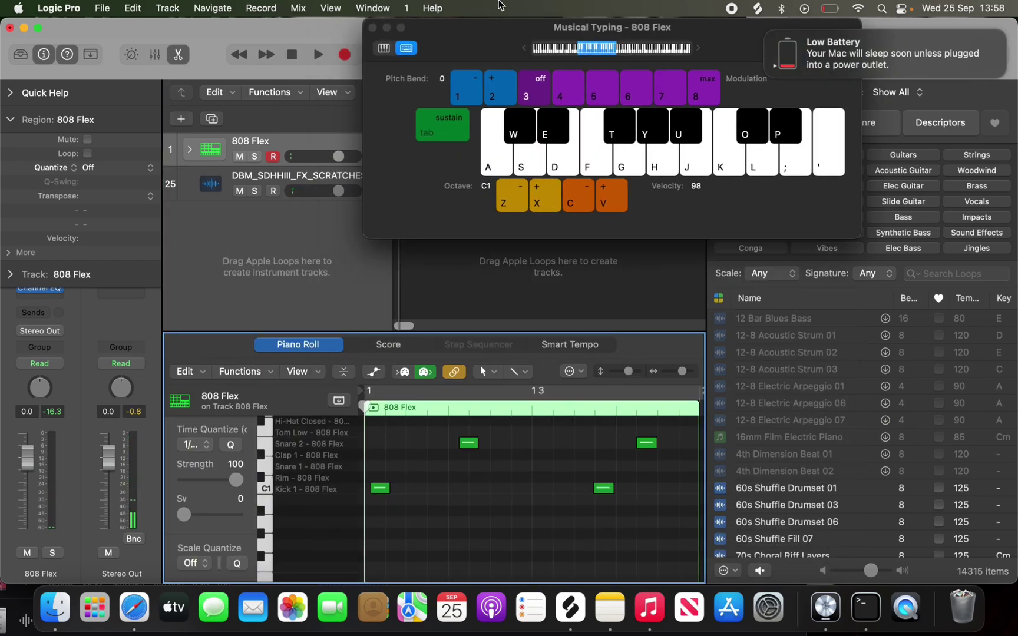
{"action": "left_click_drag", "start_coordinate": [682, 435], "coordinate": [373, 509]}
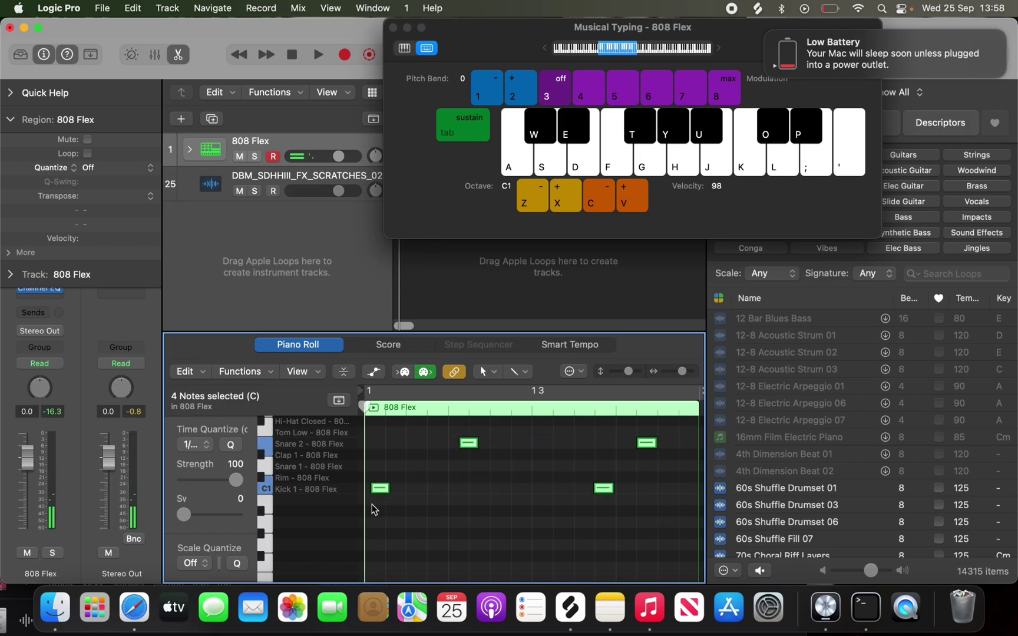
{"action": "key", "text": "q"}
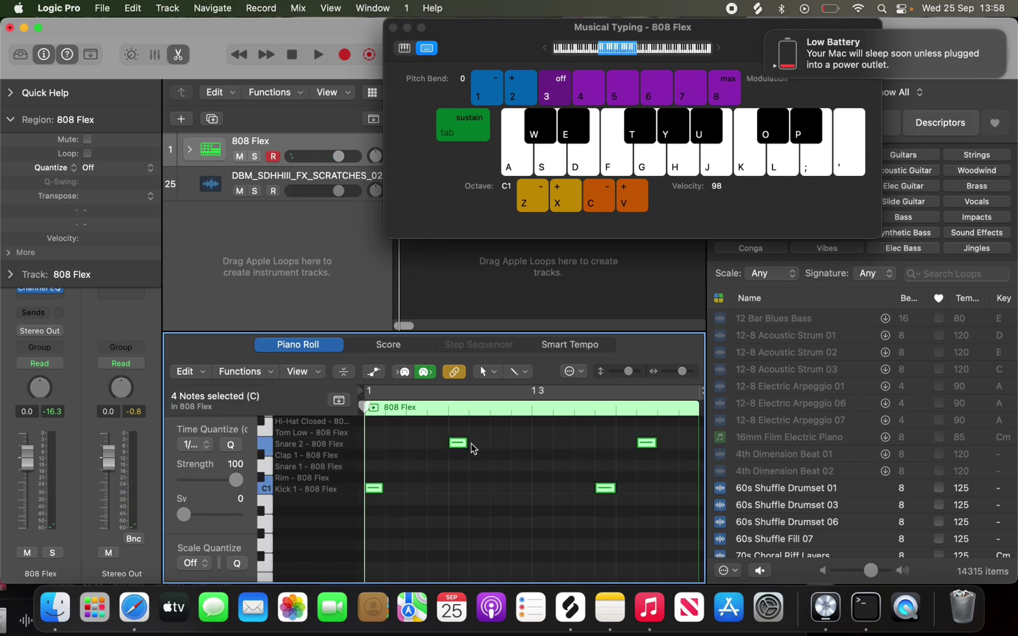
{"action": "left_click", "coordinate": [392, 28]}
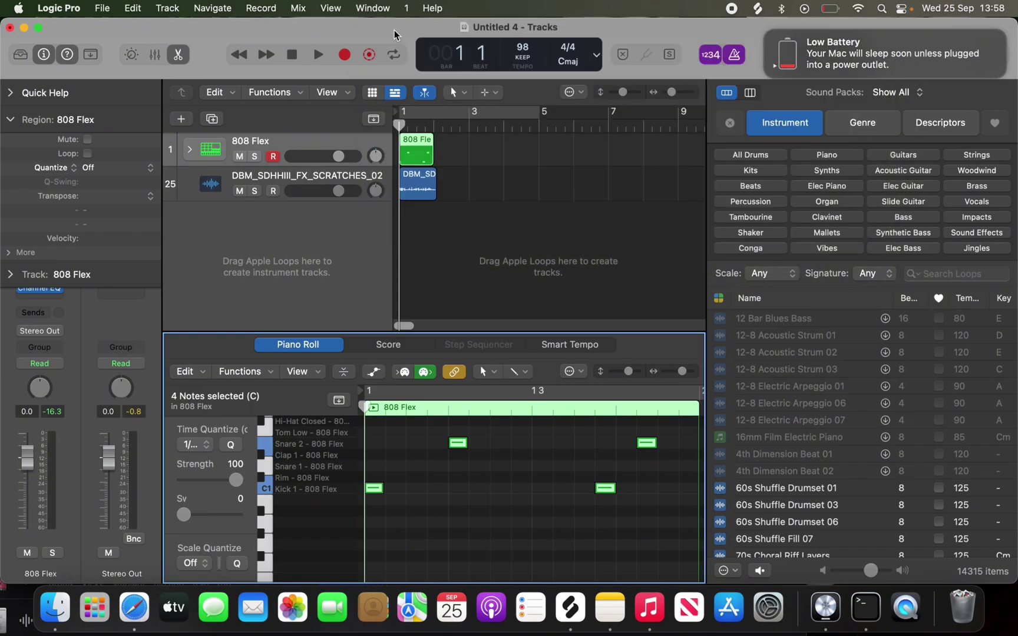
- Play the quantized drum pattern together with the scratch sample and return the playhead to bar 1
{"action": "key", "text": "space"}
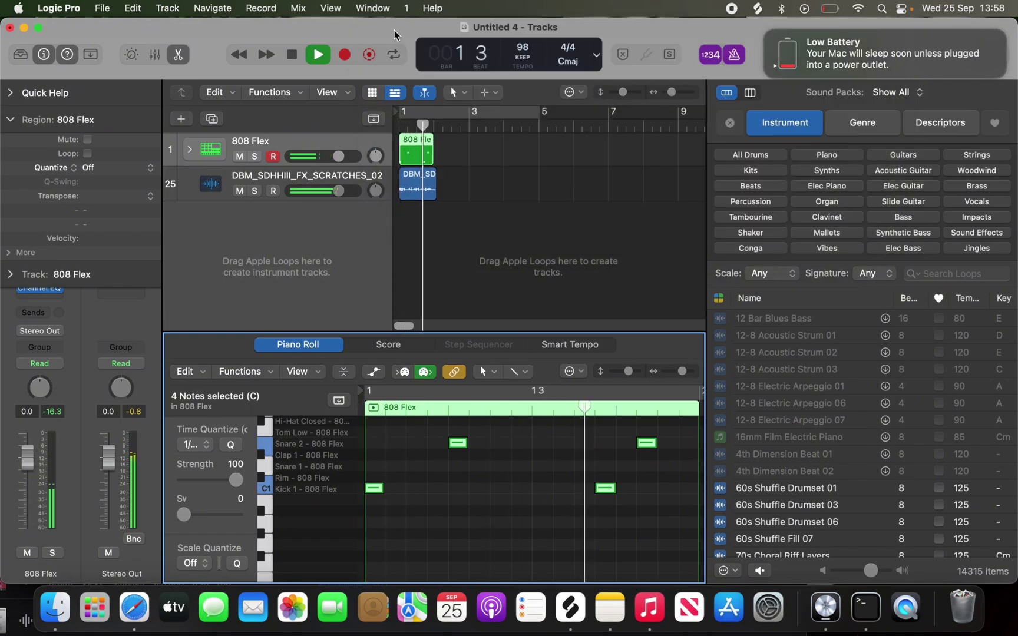
{"action": "key", "text": "space"}
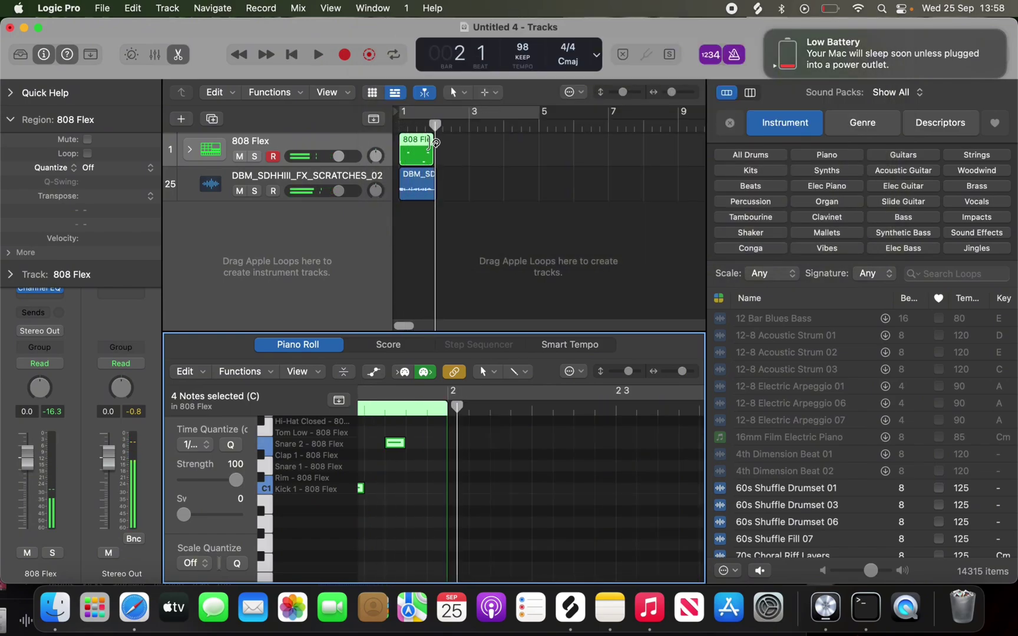
{"action": "left_click", "coordinate": [392, 130]}
{"action": "key", "text": "Return"}
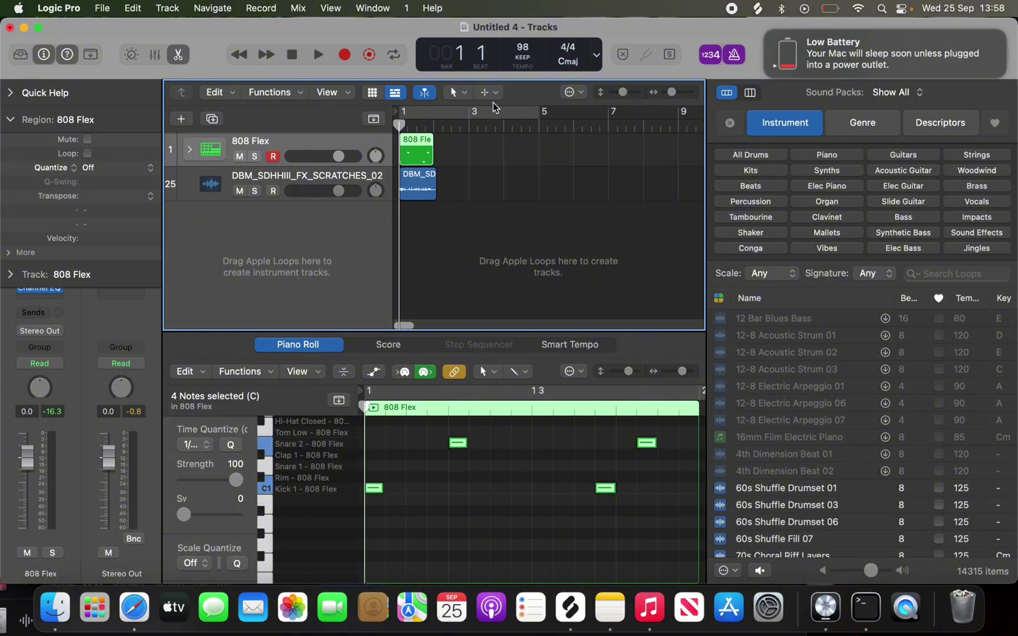
{"action": "left_click", "coordinate": [457, 93]}
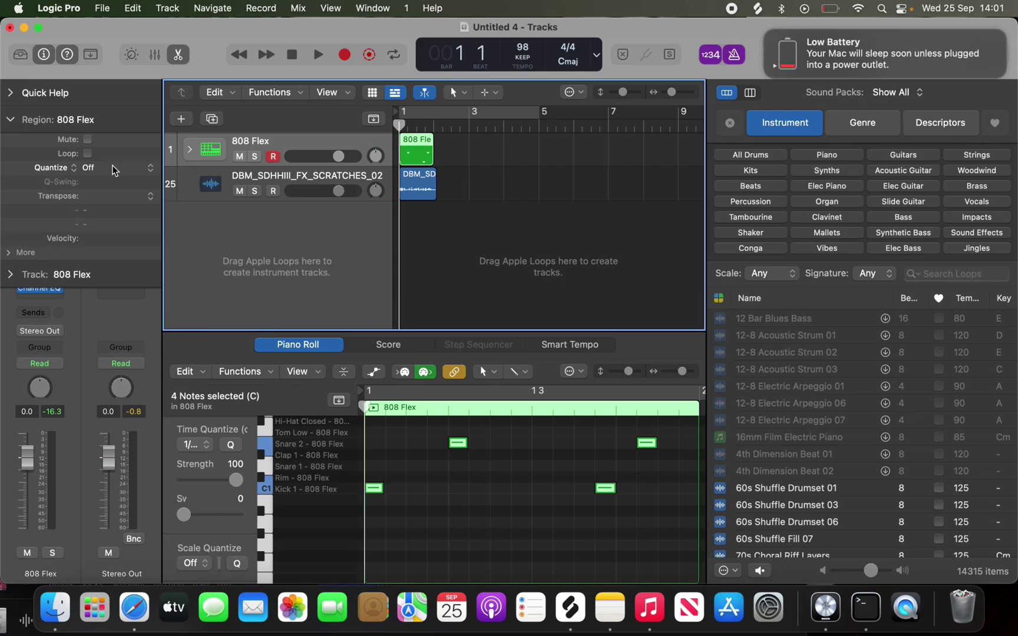
- Show the mixer and insert a Channel EQ in the first audio effect slot of the scratch sample's channel
{"action": "key", "text": "x"}
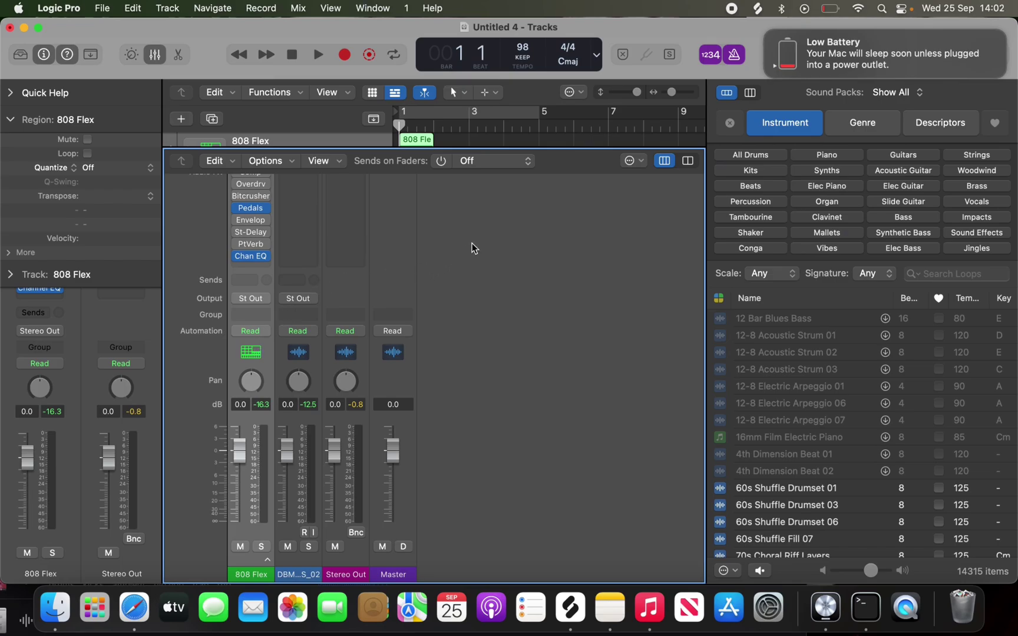
{"action": "scroll", "coordinate": [485, 189], "scroll_direction": "up", "scroll_amount": 5}
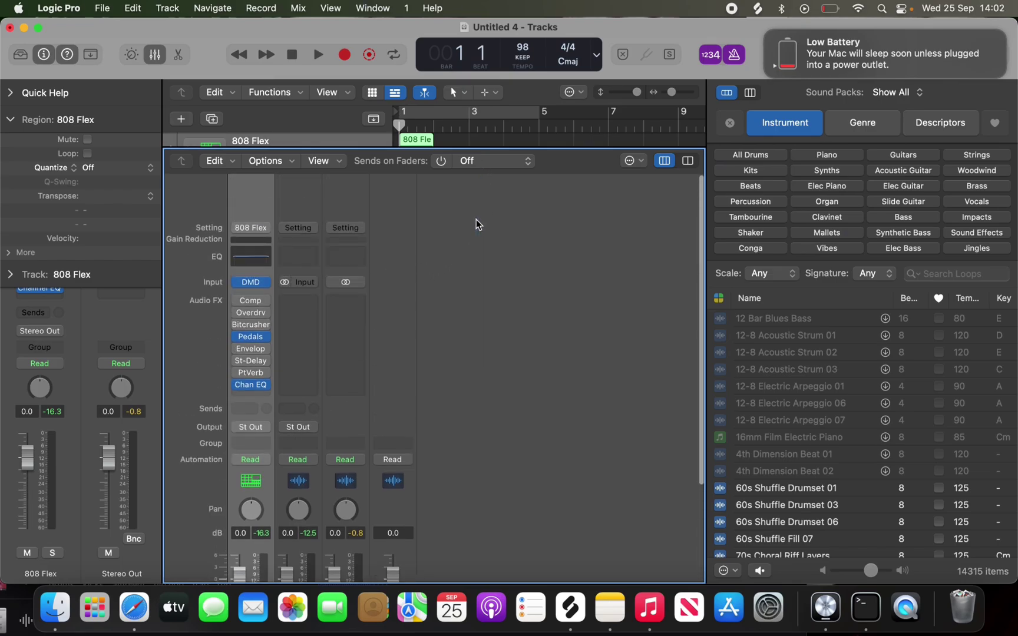
{"action": "left_click", "coordinate": [283, 295]}
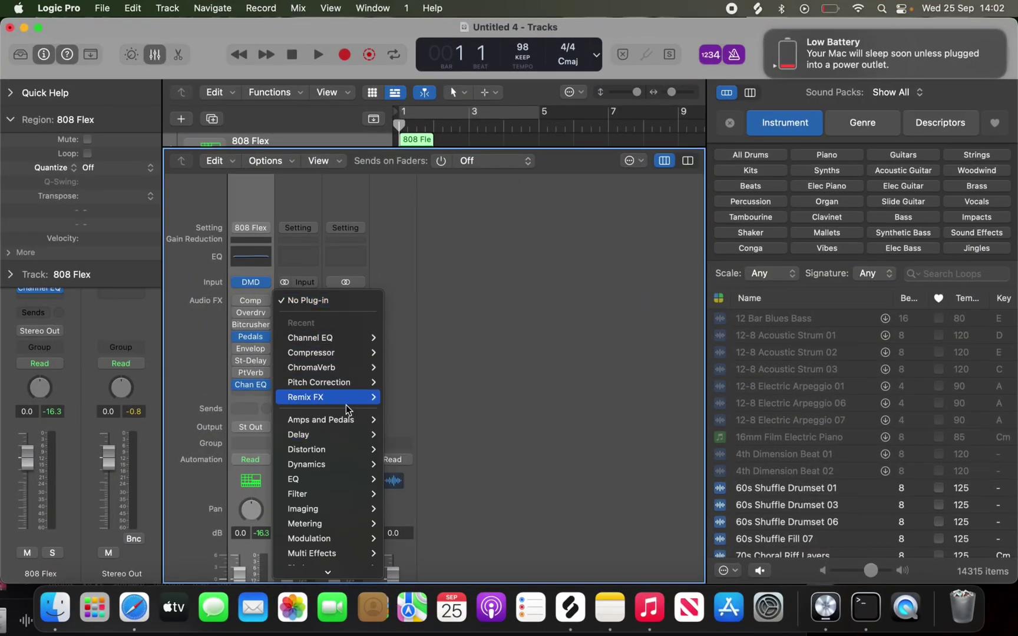
{"action": "mouse_move", "coordinate": [351, 395]}
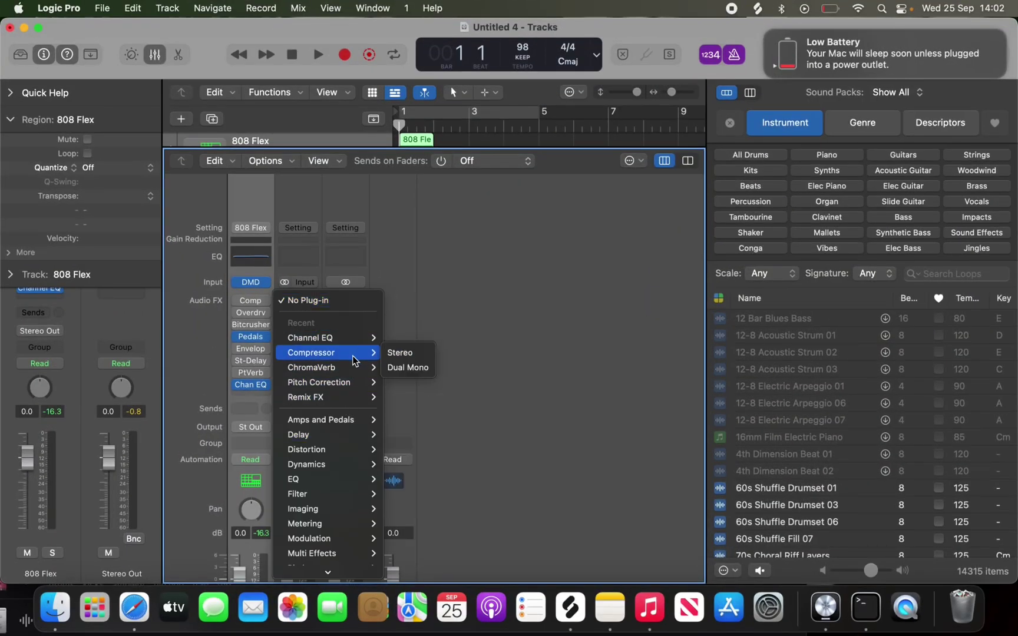
{"action": "mouse_move", "coordinate": [349, 373]}
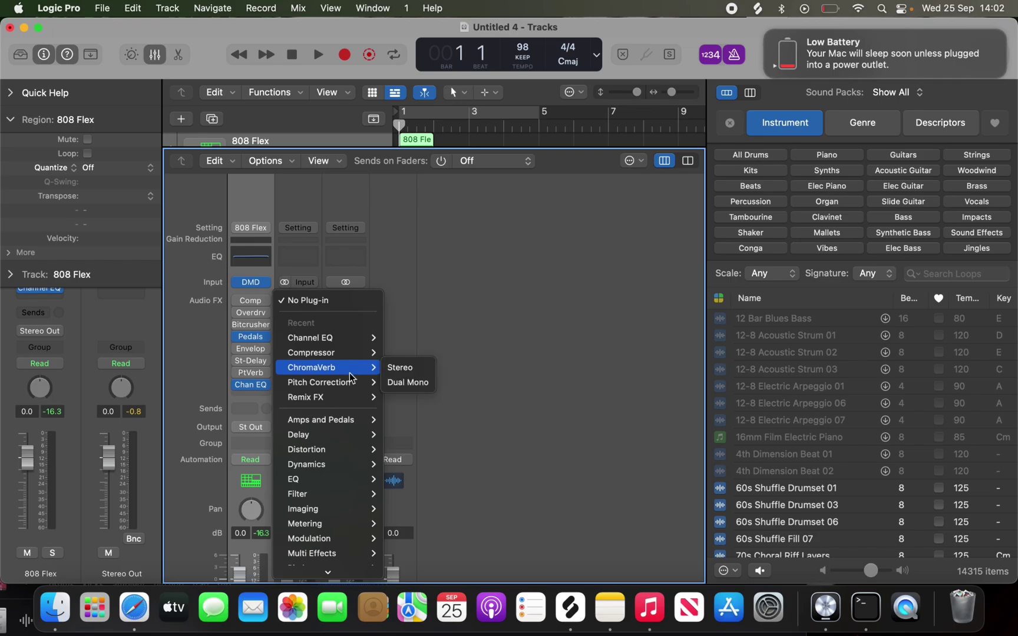
{"action": "left_click", "coordinate": [357, 339]}
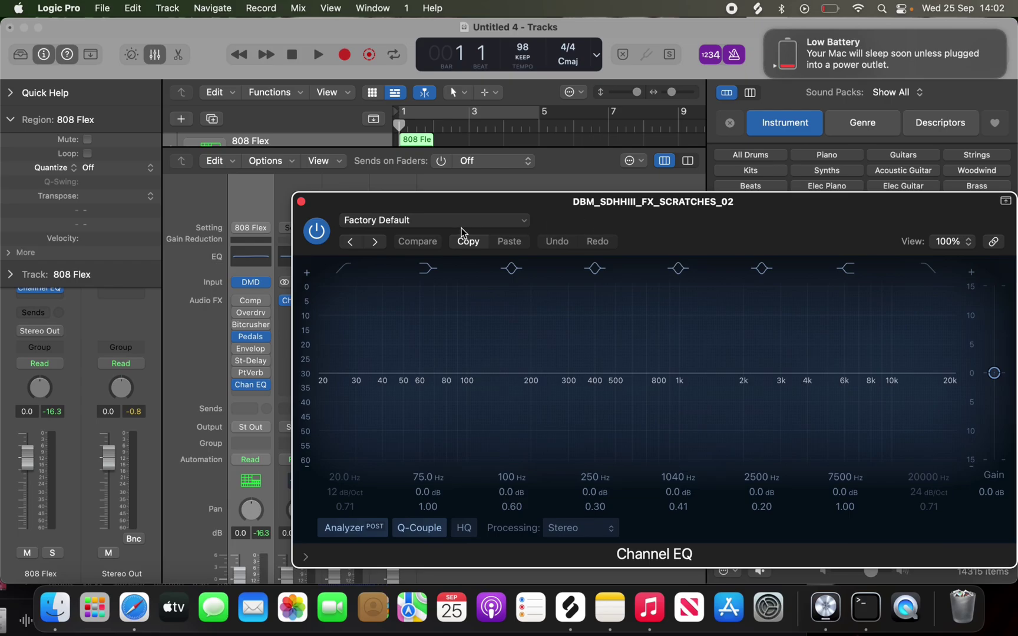
- Set the Channel EQ's green mid band to 1000 Hz at 0.0 dB and close the plug-in window
{"action": "left_click_drag", "start_coordinate": [340, 206], "coordinate": [288, 209]}
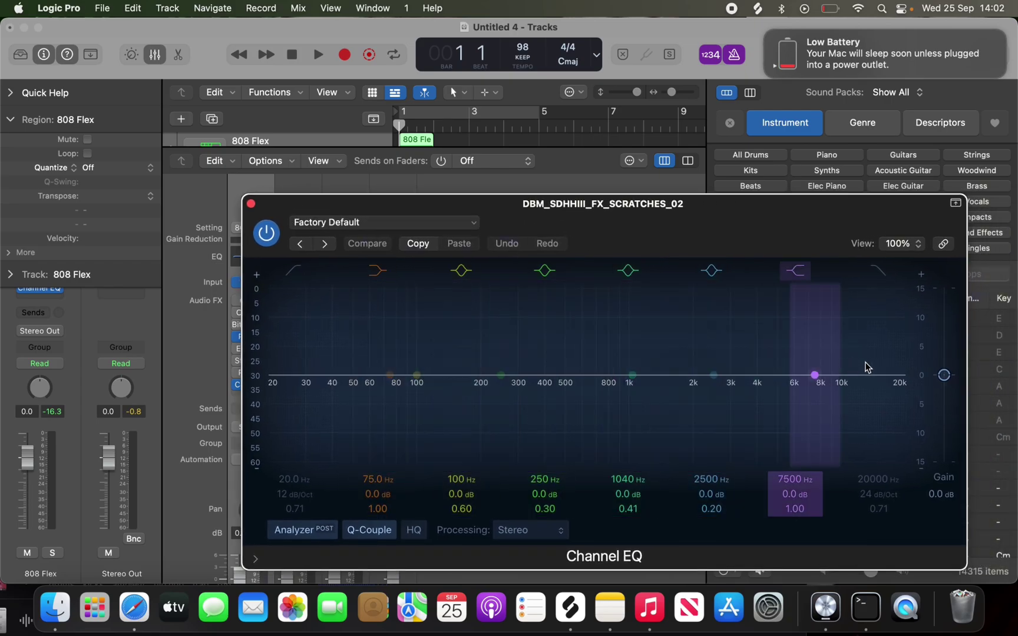
{"action": "mouse_move", "coordinate": [629, 377]}
{"action": "left_mouse_down"}
{"action": "mouse_move", "coordinate": [629, 341]}
{"action": "mouse_move", "coordinate": [625, 398]}
{"action": "mouse_move", "coordinate": [627, 376]}
{"action": "left_mouse_up"}
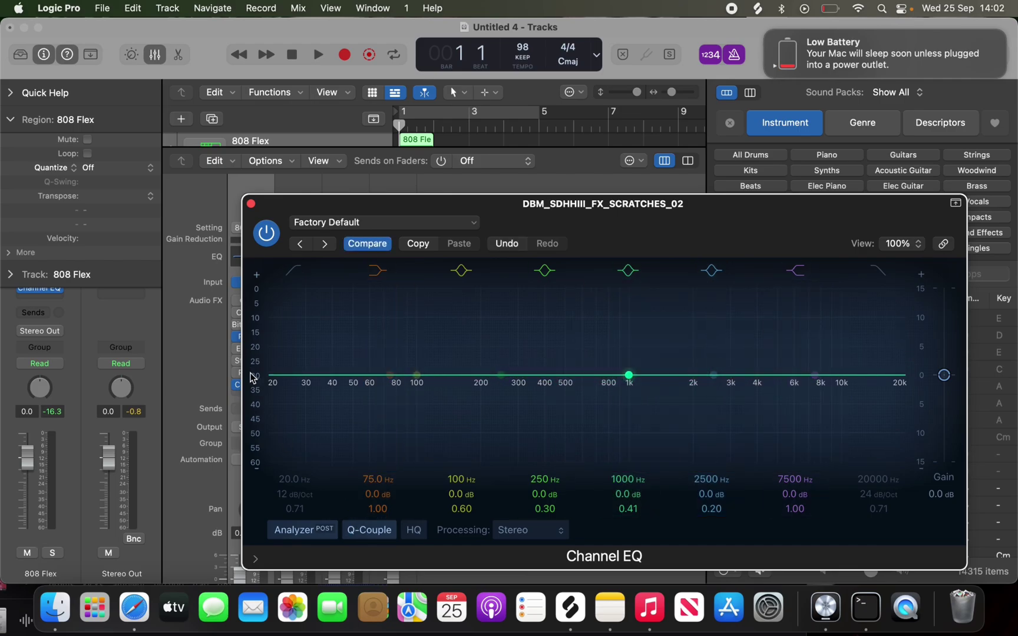
{"action": "left_click", "coordinate": [250, 204]}
- Browse the available effect categories for the scratch channel's next empty audio effect slot
{"action": "left_click", "coordinate": [298, 312]}
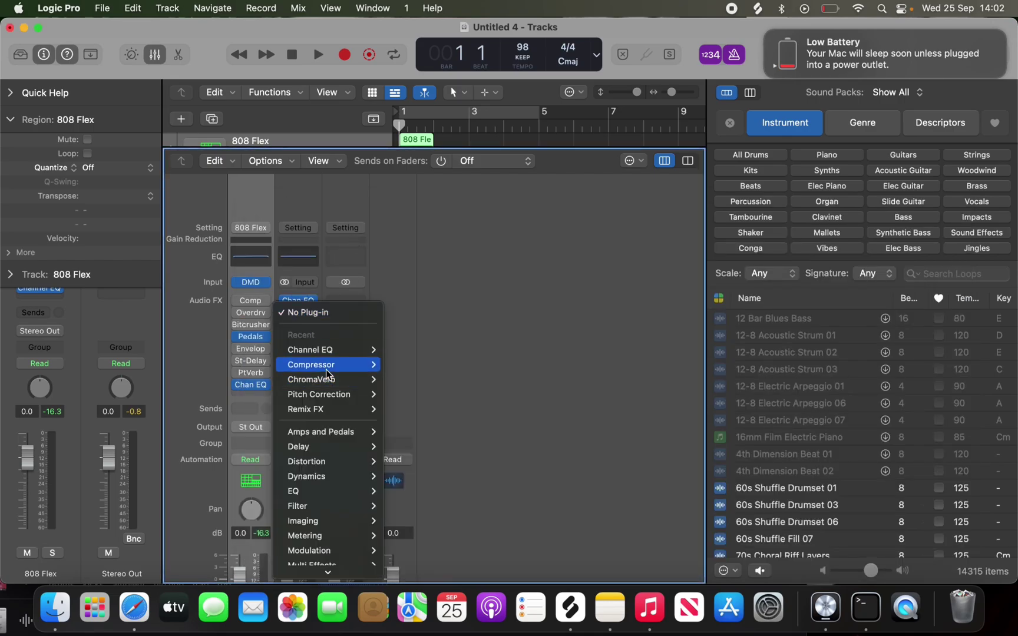
{"action": "mouse_move", "coordinate": [334, 383]}
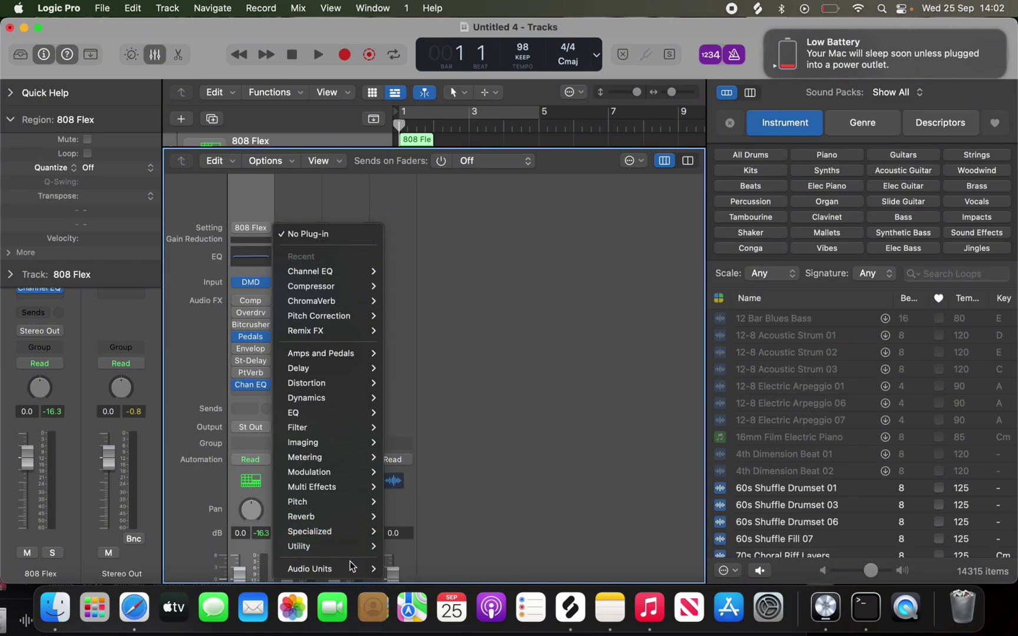
{"action": "mouse_move", "coordinate": [350, 510]}
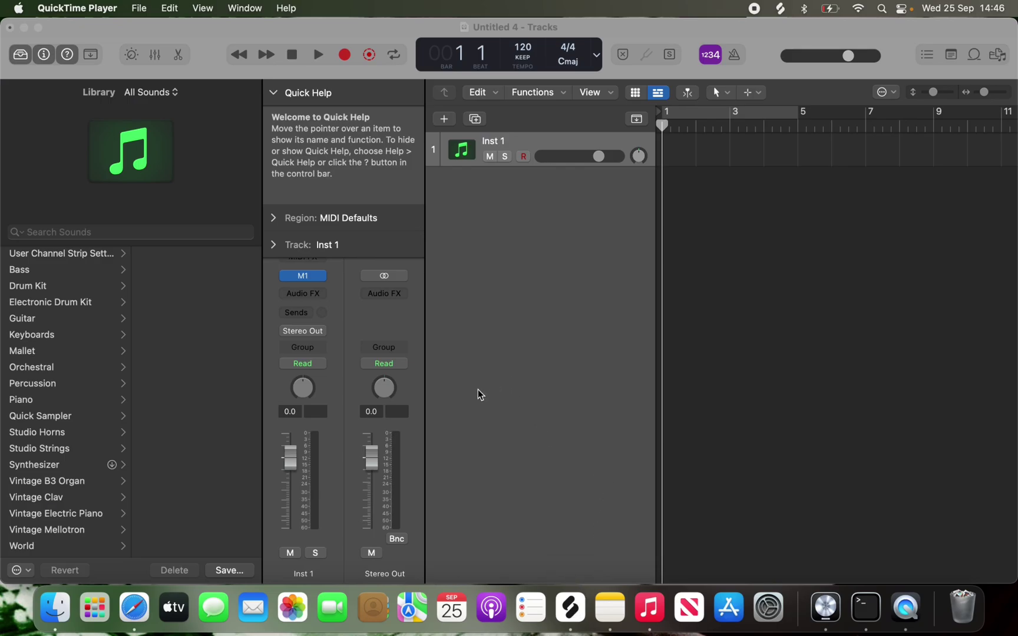
- Open the M1 synthesizer on Inst 1, try the M1HousePiano level at about 54 and set it to 00
{"action": "left_click", "coordinate": [303, 275]}
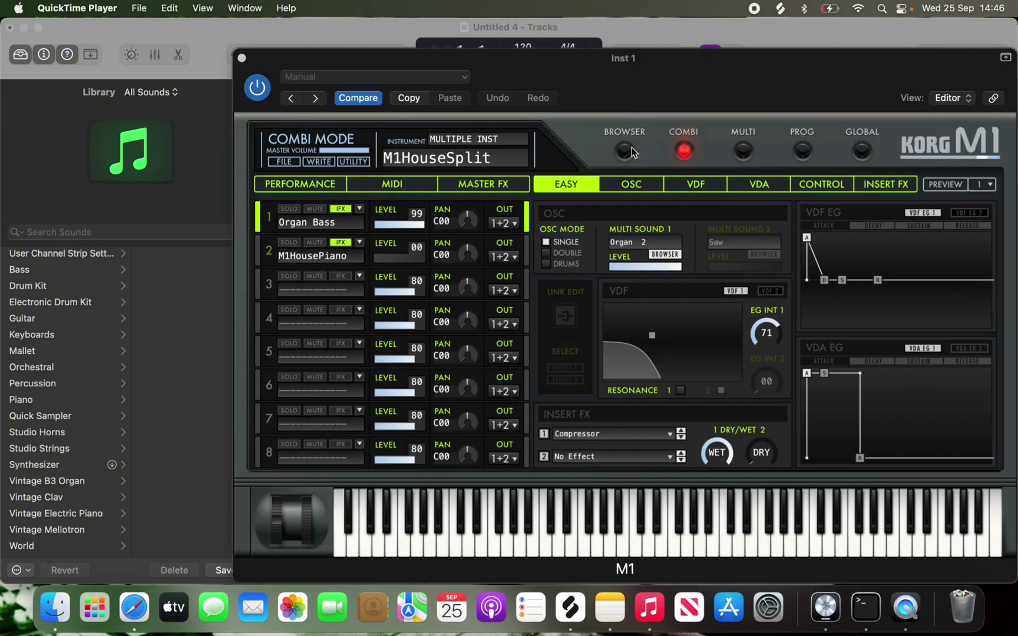
{"action": "left_click", "coordinate": [379, 258]}
{"action": "mouse_move", "coordinate": [393, 257]}
{"action": "left_mouse_down"}
{"action": "mouse_move", "coordinate": [413, 263]}
{"action": "mouse_move", "coordinate": [400, 266]}
{"action": "left_mouse_up"}
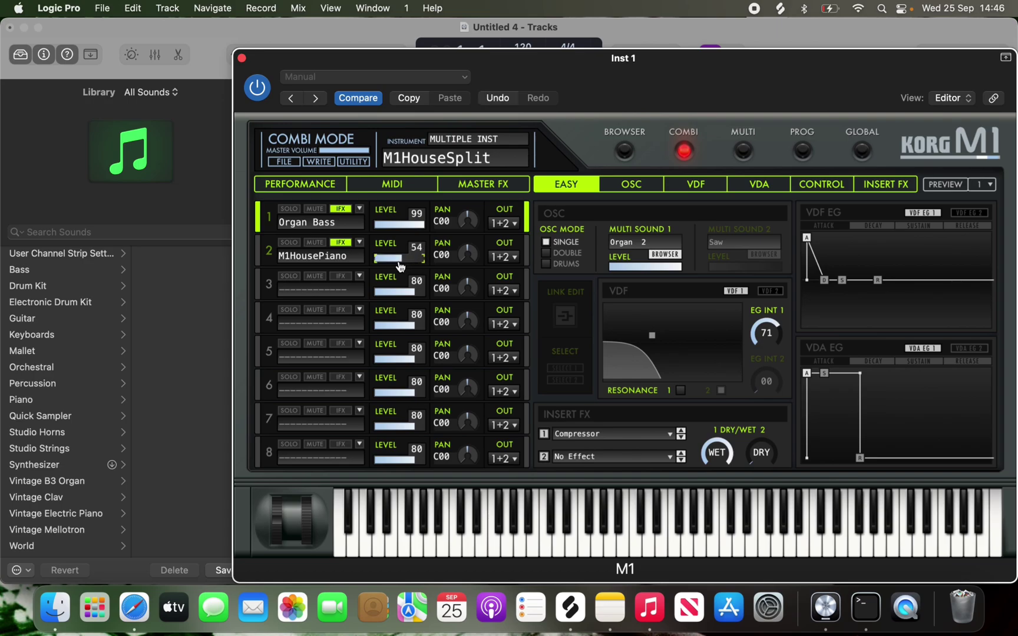
{"action": "left_click_drag", "start_coordinate": [405, 265], "coordinate": [325, 264]}
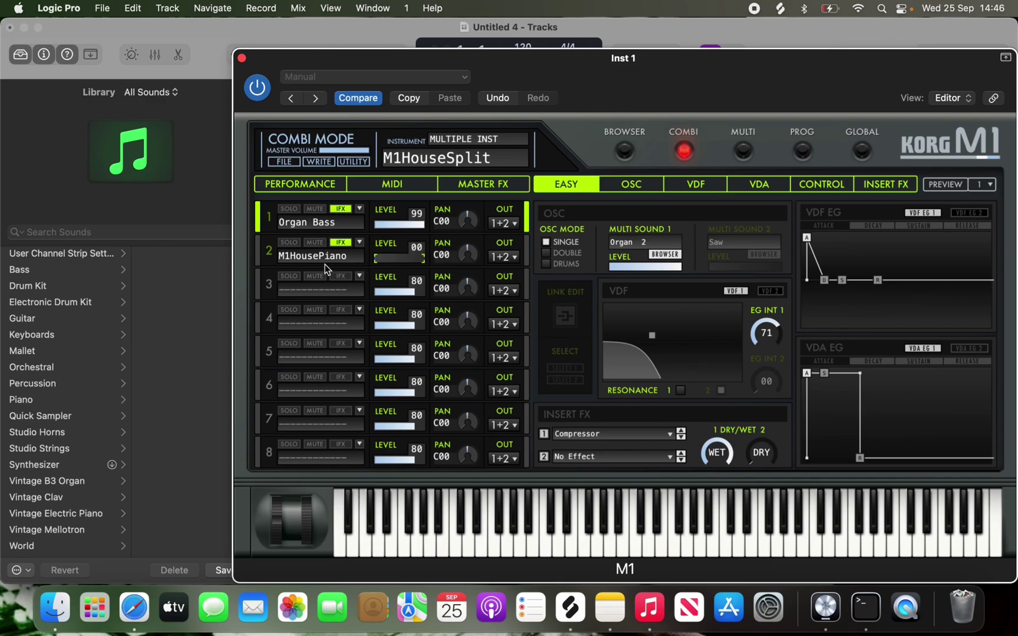
- Filter the M1 browser's combi sounds by Organ, look through the list and close the browser
{"action": "left_click", "coordinate": [633, 157]}
{"action": "left_click", "coordinate": [656, 268]}
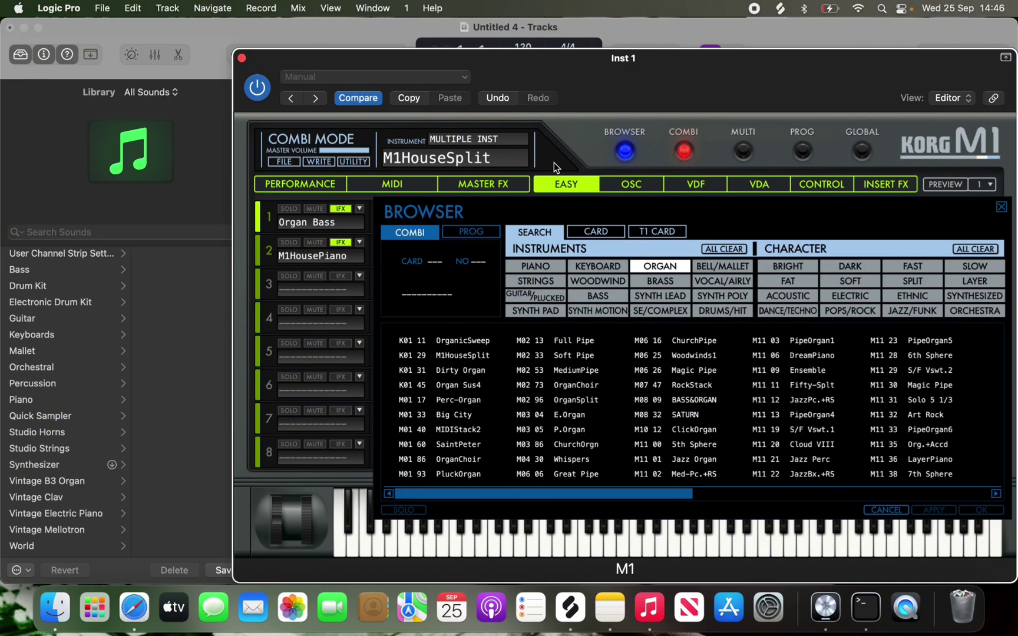
{"action": "left_click", "coordinate": [628, 154]}
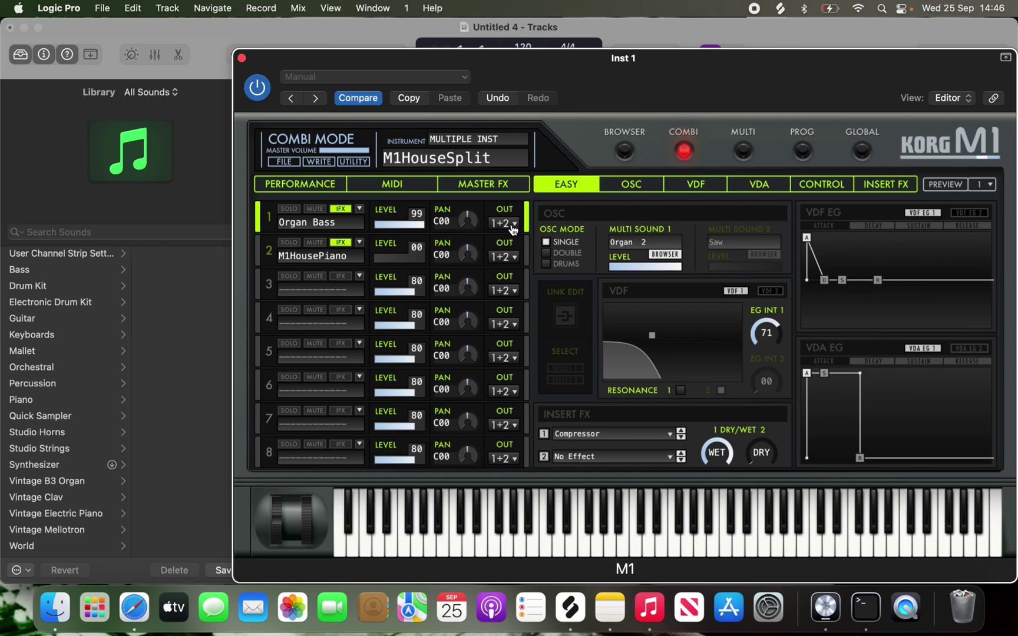
- Audition the M1HouseSplit sound by playing the notes C, G, D and F with Musical Typing
{"action": "key", "text": "super+k"}
{"action": "key", "text": "a"}
{"action": "key", "text": "g"}
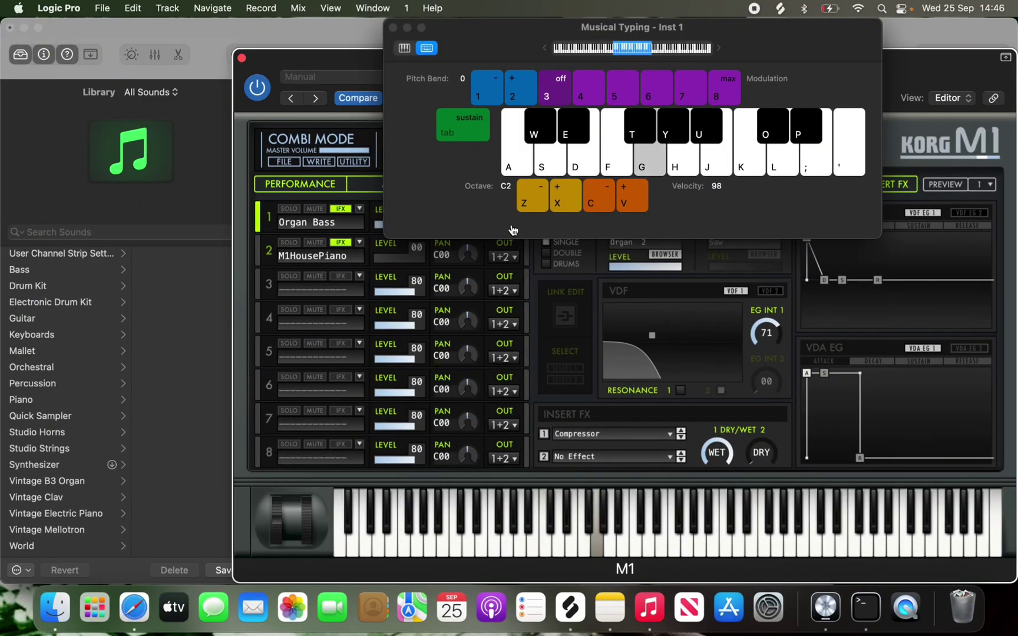
{"action": "key", "text": "s"}
{"action": "key", "text": "f"}
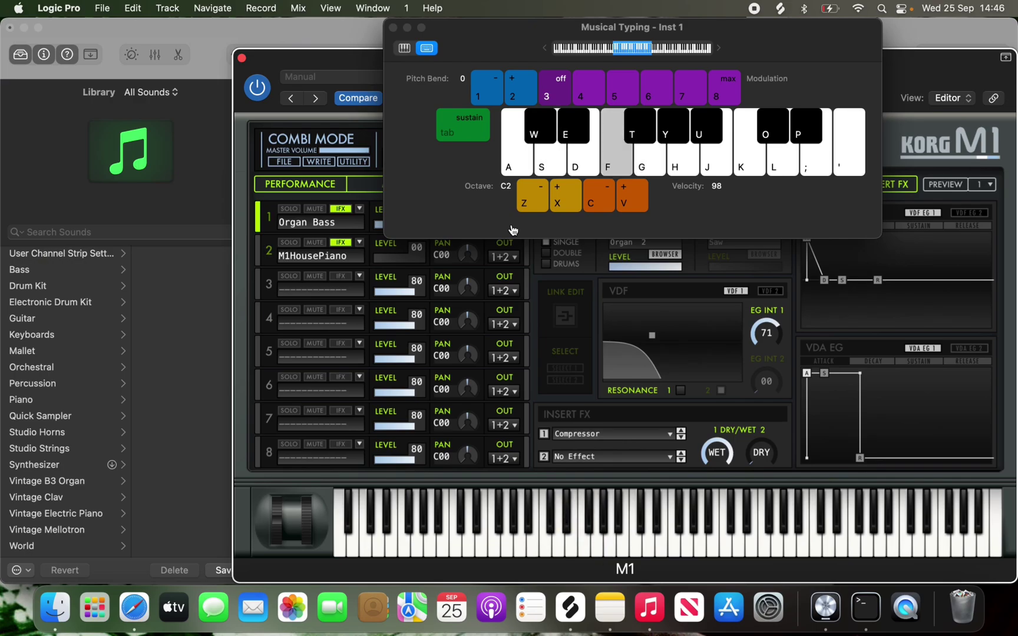